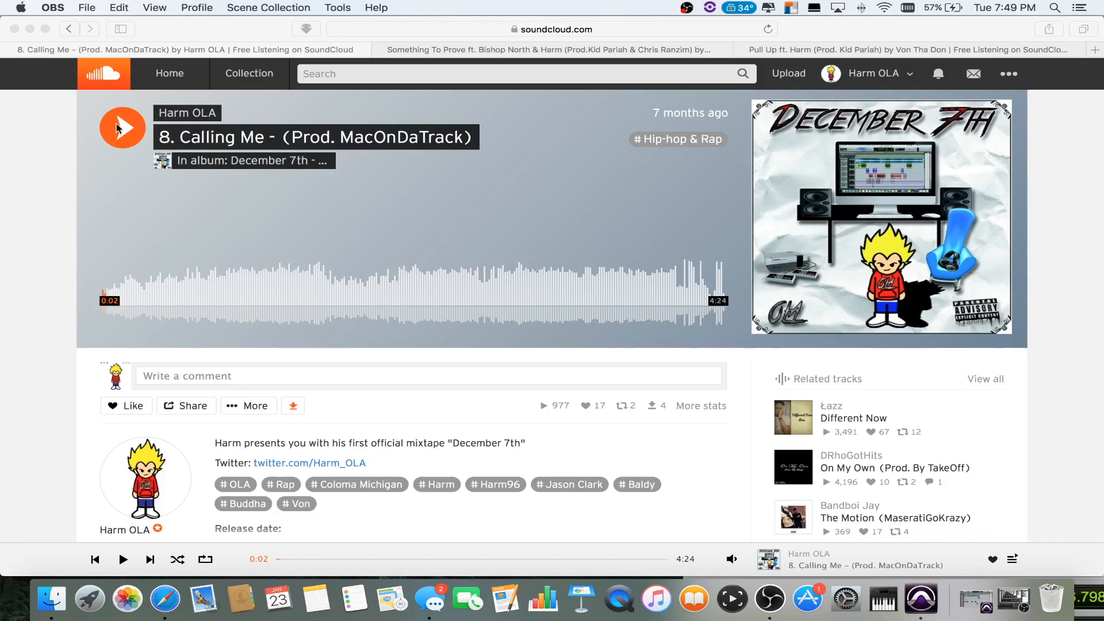
# - Play the track "8. Calling Me - (Prod. MacOnDaTrack)" on SoundCloud to hear its vocals, pausing at about 0:44
pyautogui.click(125, 129)
pyautogui.click(124, 128)
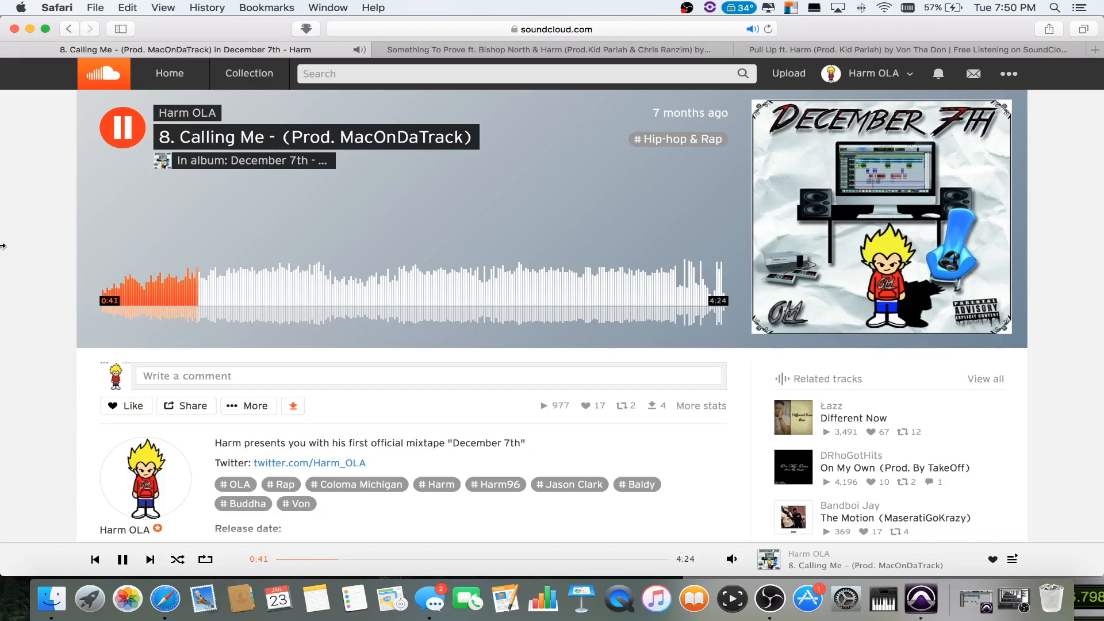
pyautogui.click(131, 131)
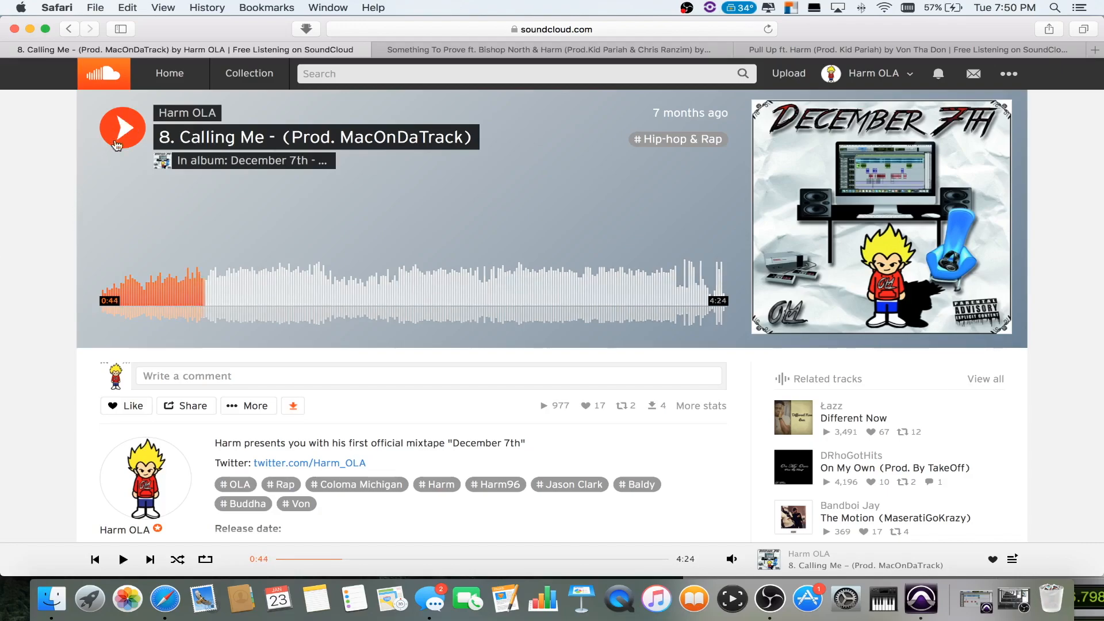
# - Listen to a passage of "Something To Prove" in the already open SoundCloud page, pausing at about 3:55
pyautogui.click(523, 50)
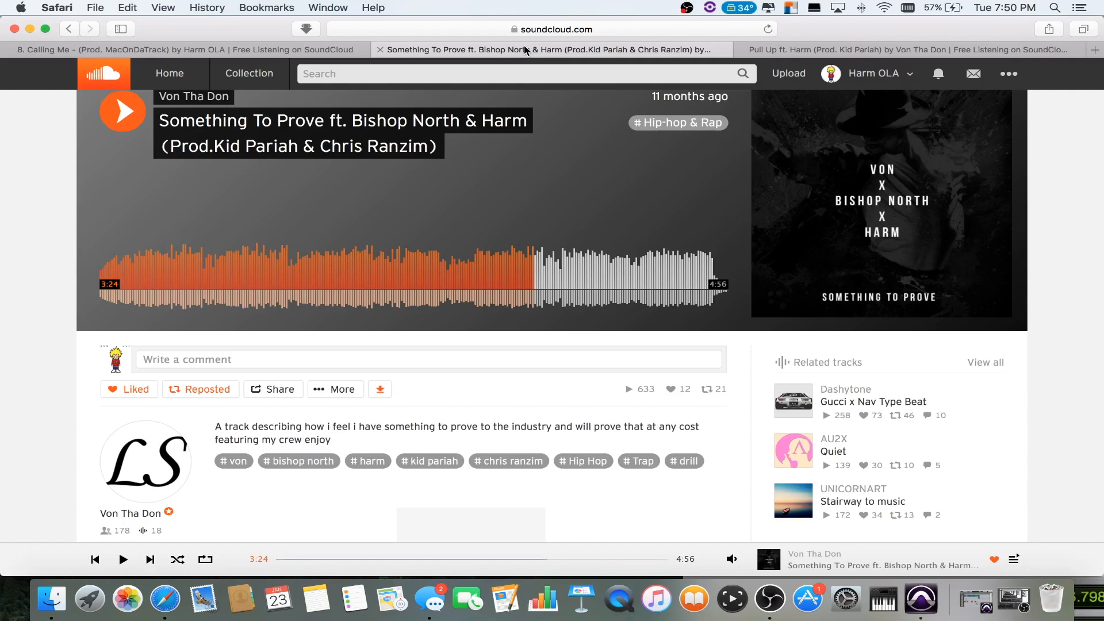
pyautogui.click(127, 118)
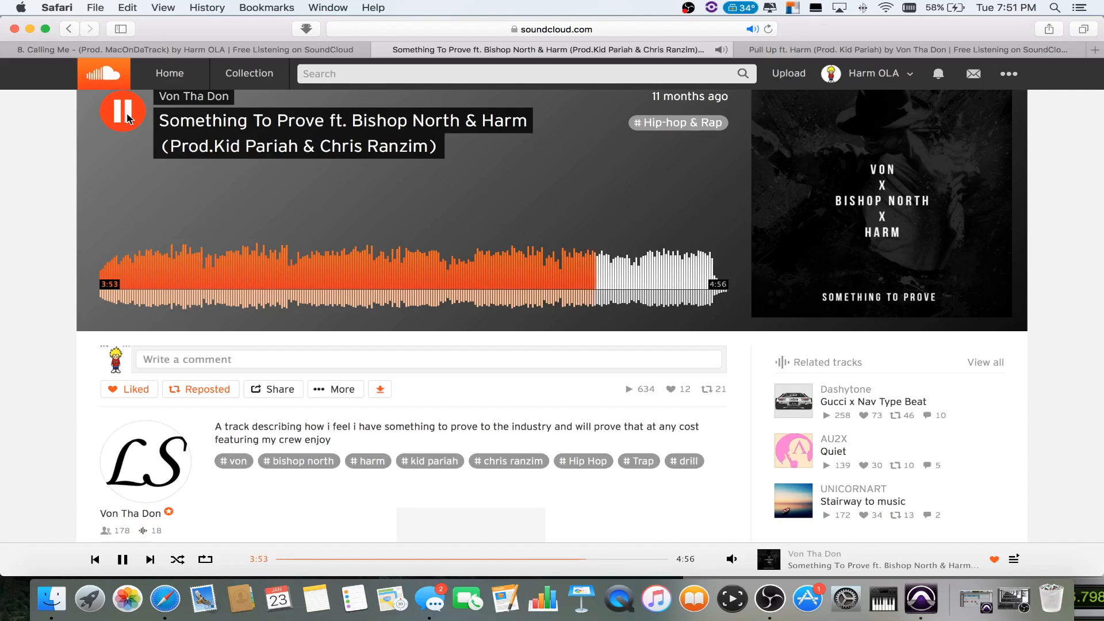
pyautogui.click(128, 118)
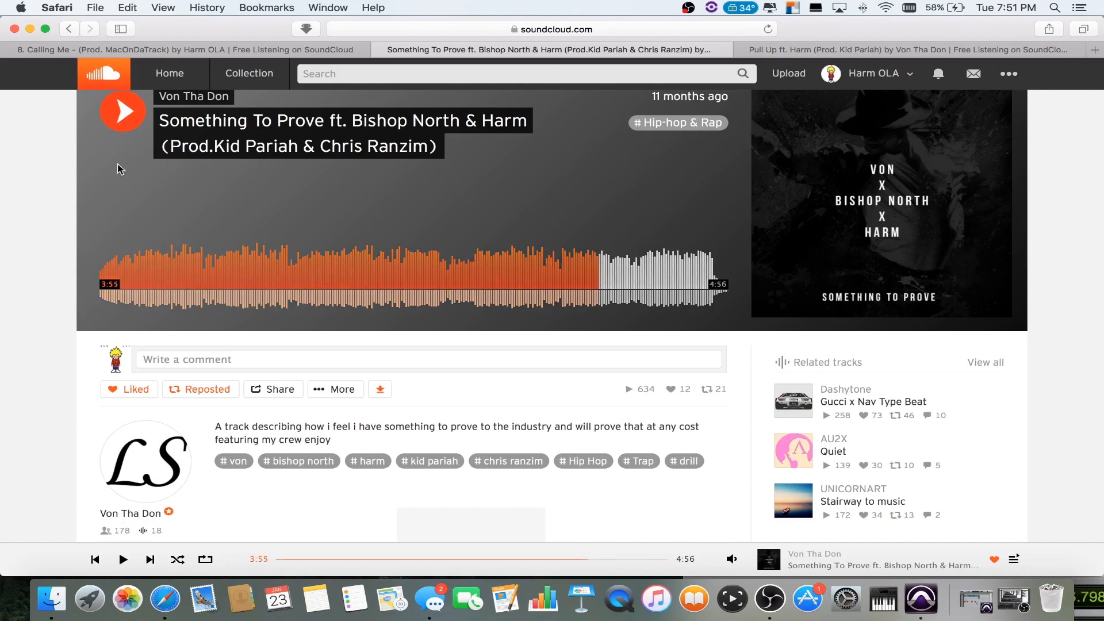
# - Listen to a passage of "Pull Up" in the already open SoundCloud page, pausing at about 2:16
pyautogui.click(854, 50)
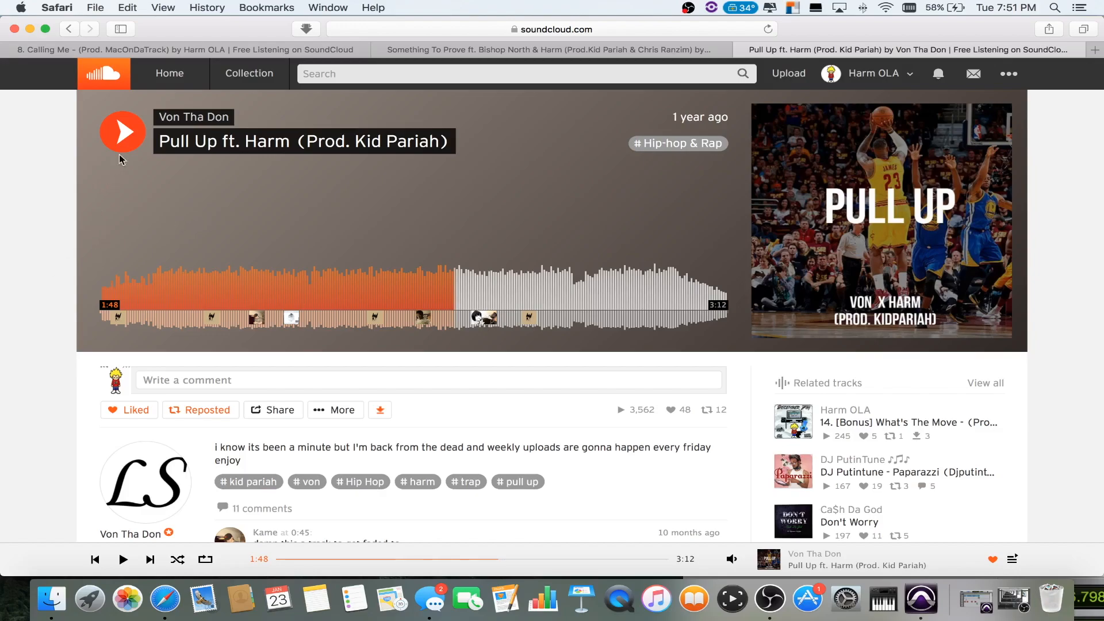
pyautogui.click(122, 137)
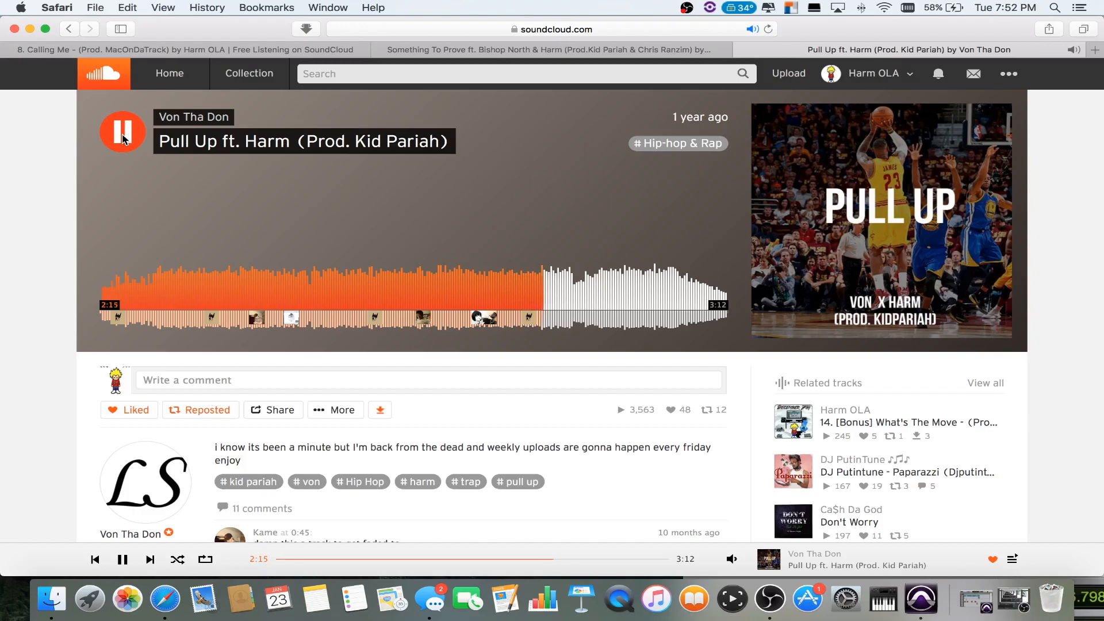
pyautogui.click(122, 135)
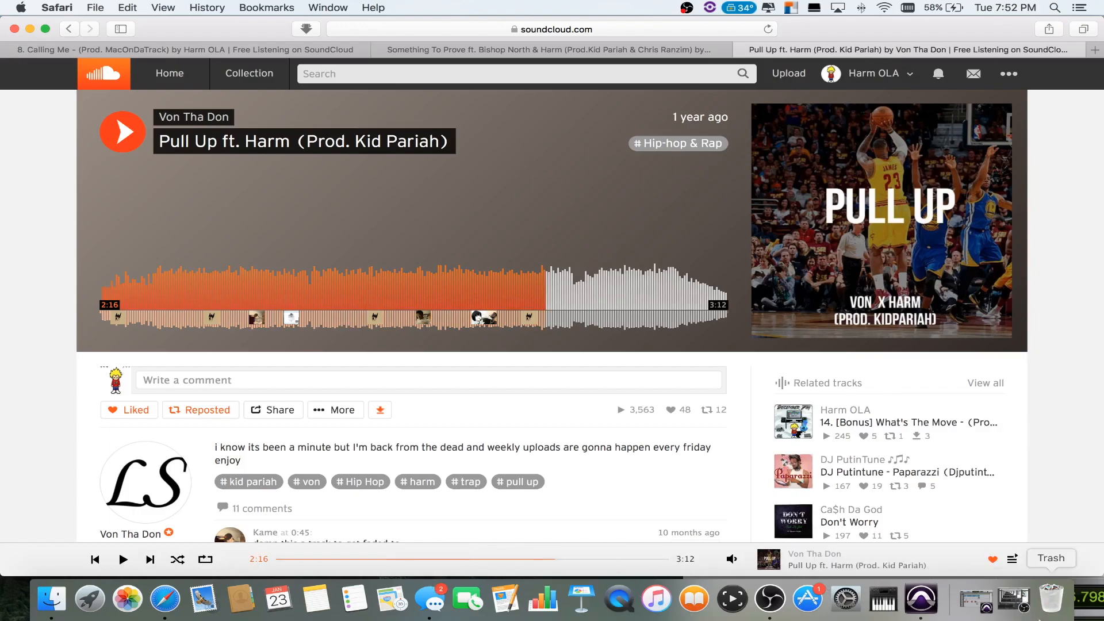
# - Switch to the Pro Tools session, show its mixer and open the Auto-Tune 8.1 plug-in on the Radio track
pyautogui.click(976, 601)
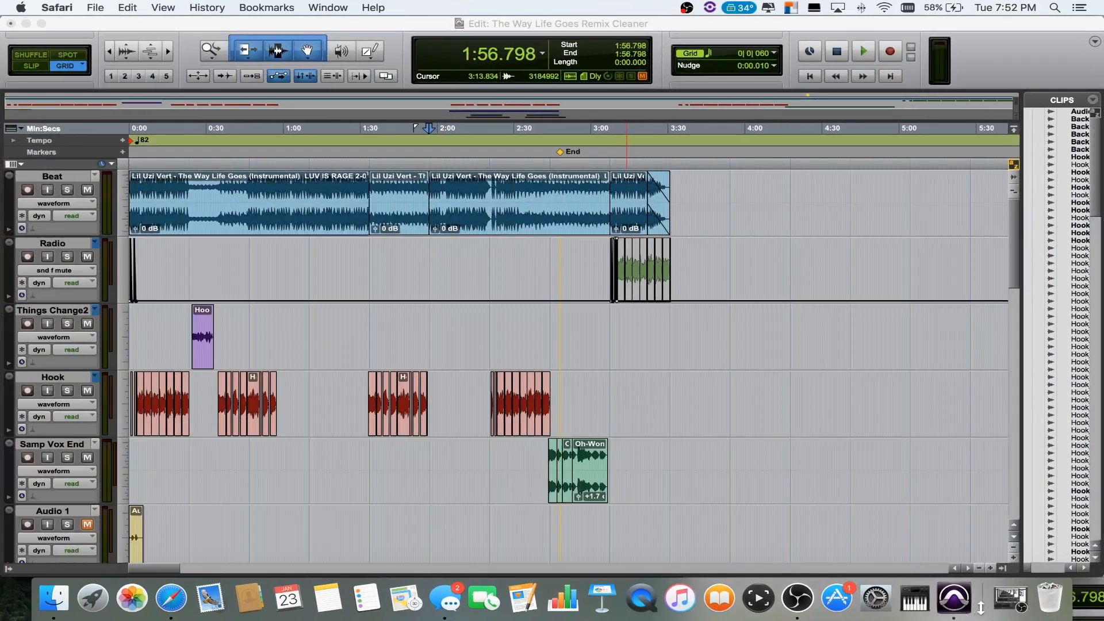
pyautogui.click(551, 26)
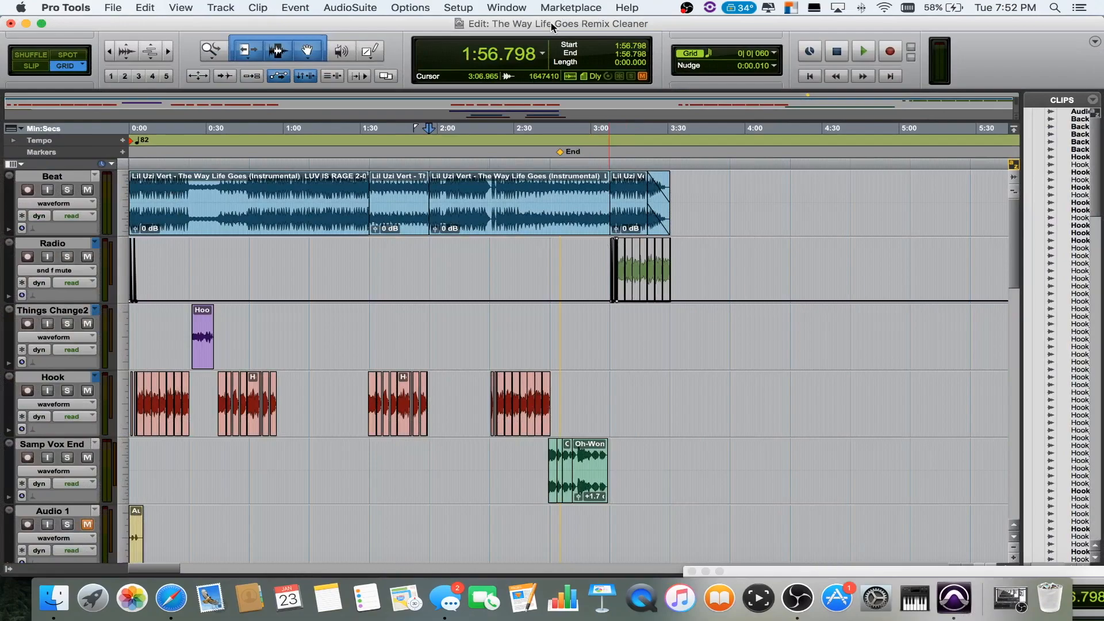
pyautogui.press('super+equal')
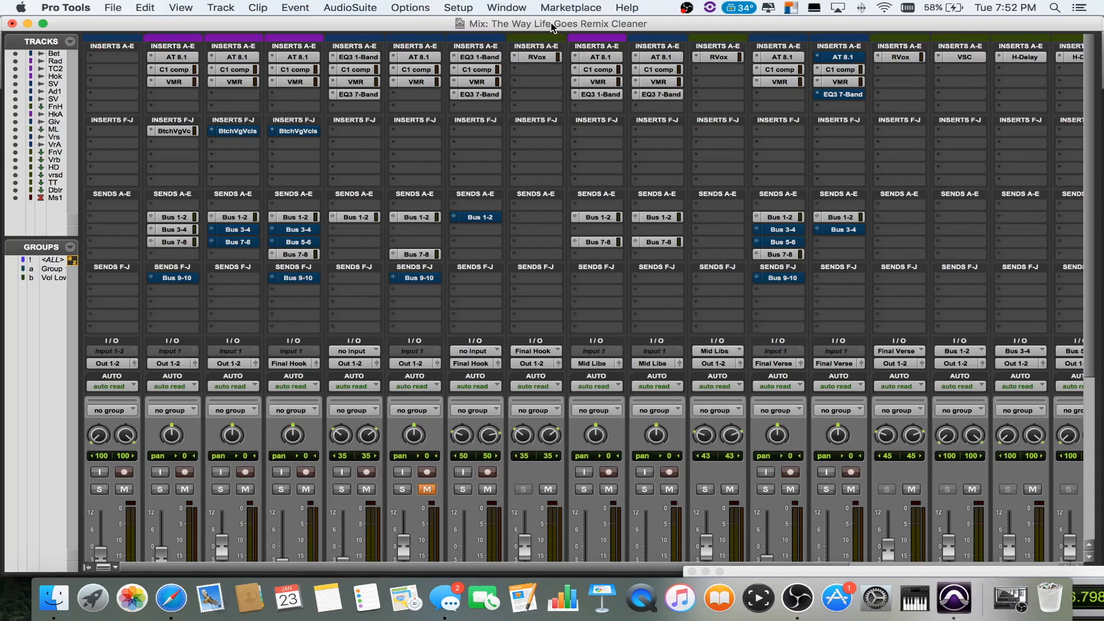
pyautogui.click(180, 57)
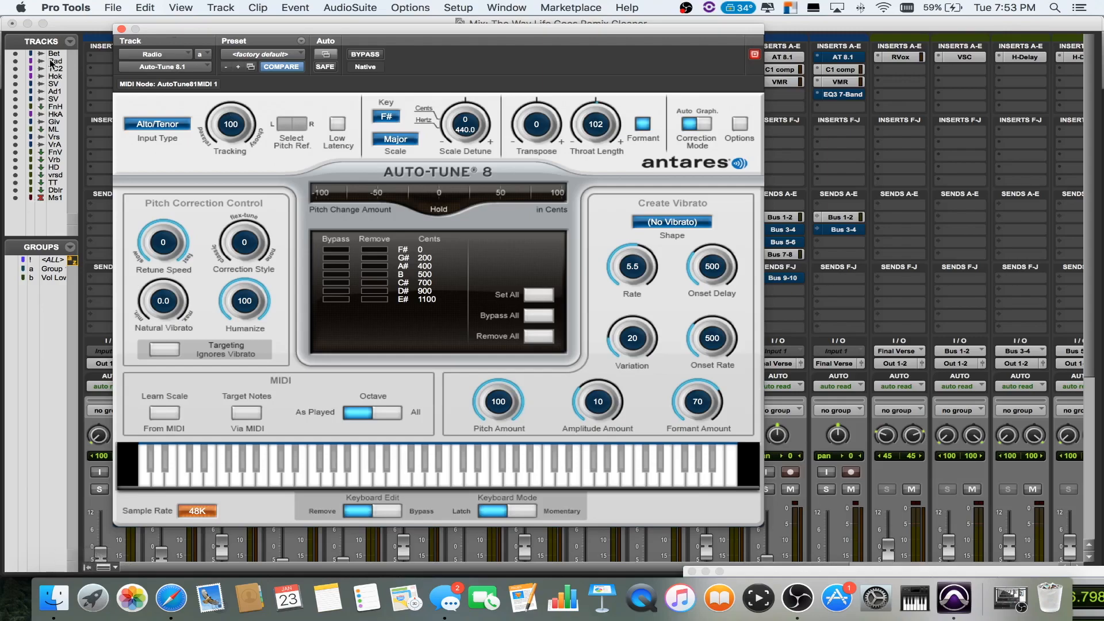
# - Launch VirtualDJ 8 and minimize its window once it has loaded
pyautogui.click(92, 598)
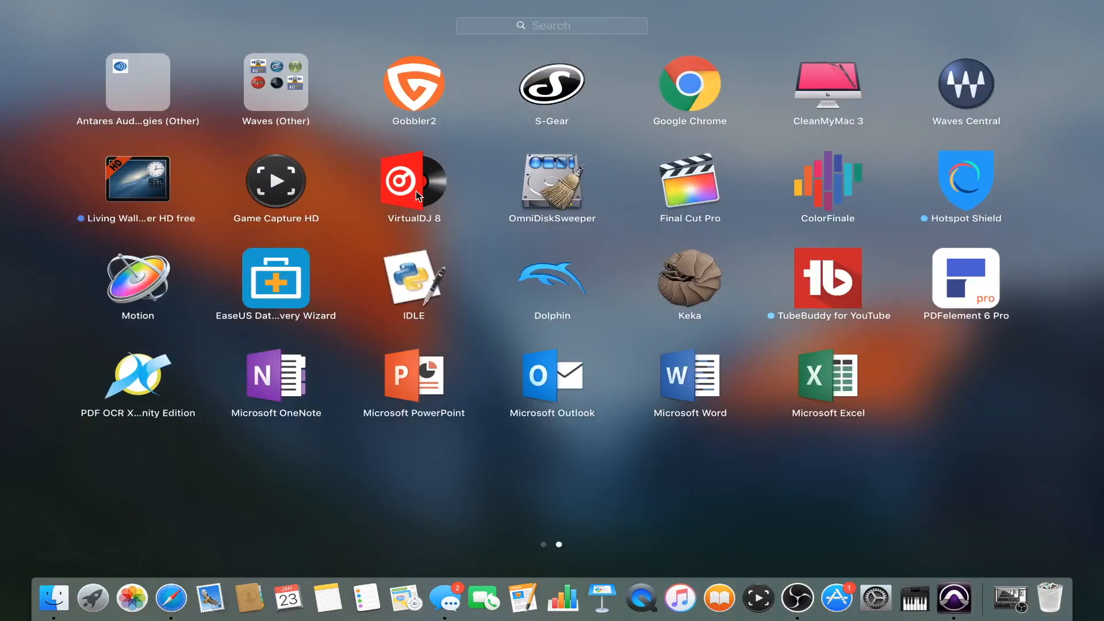
pyautogui.click(414, 184)
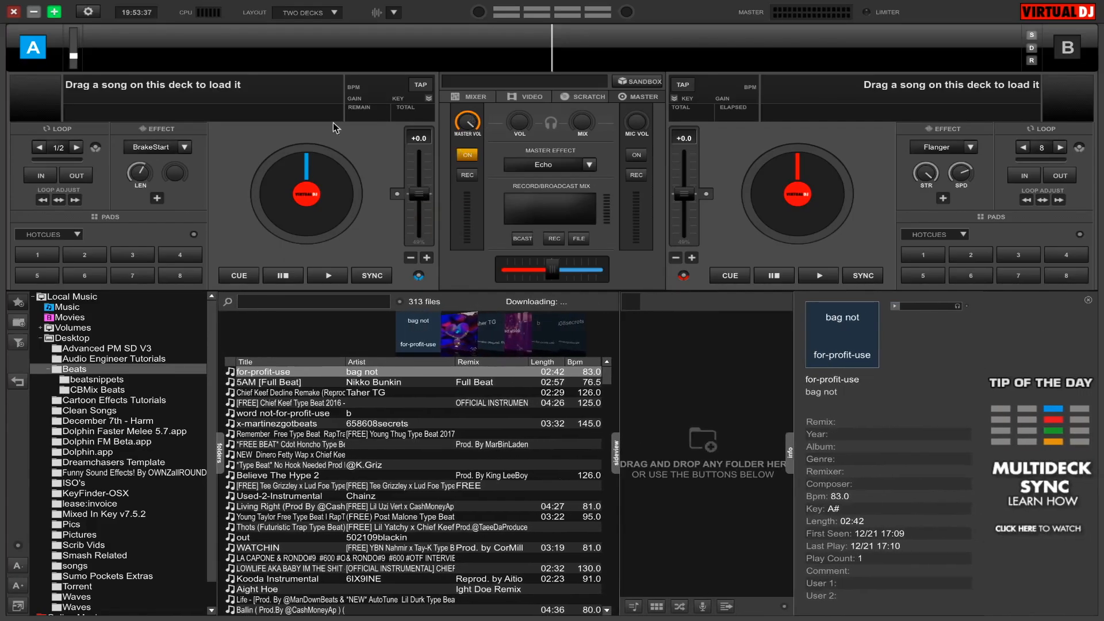
pyautogui.click(35, 15)
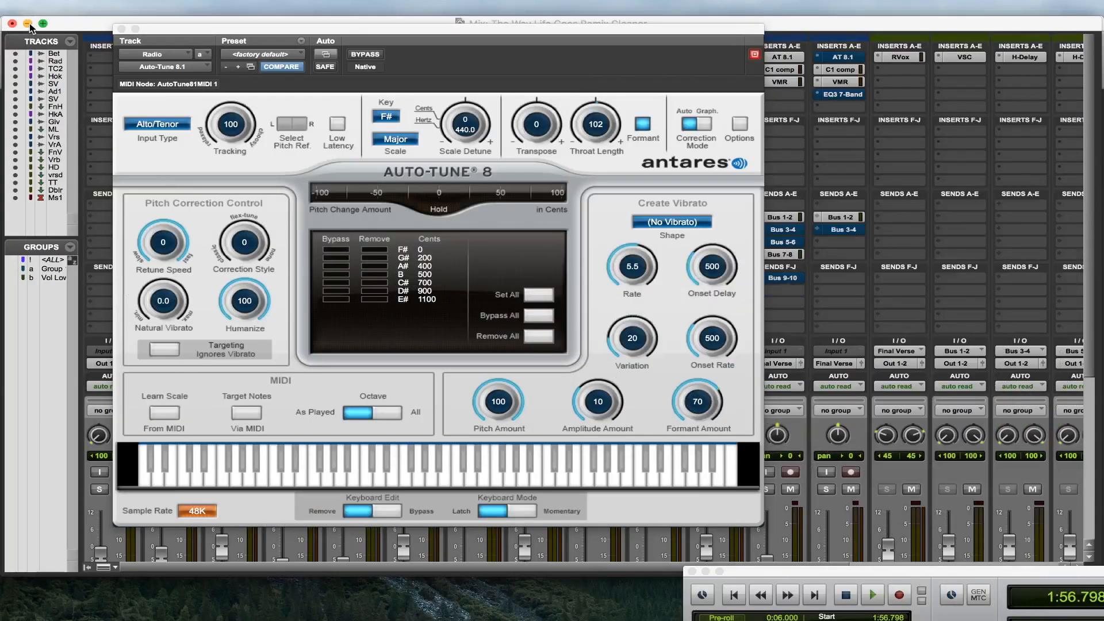
# - Clear the desktop by minimizing the Pro Tools mixer and the browser and closing the Auto-Tune plug-in window
pyautogui.click(29, 23)
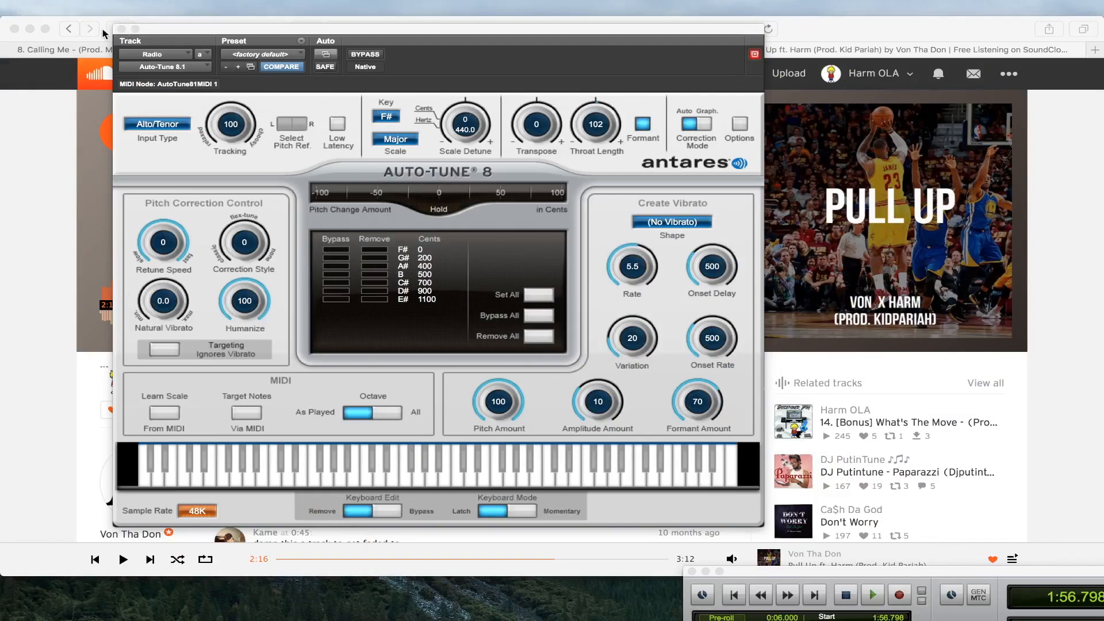
pyautogui.click(30, 29)
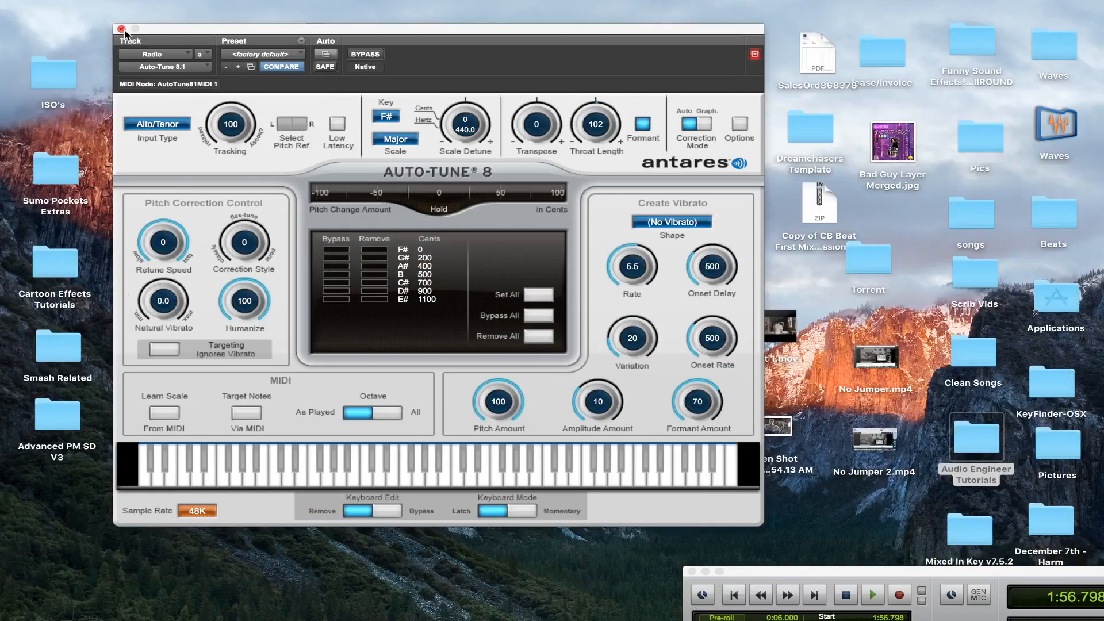
pyautogui.click(122, 29)
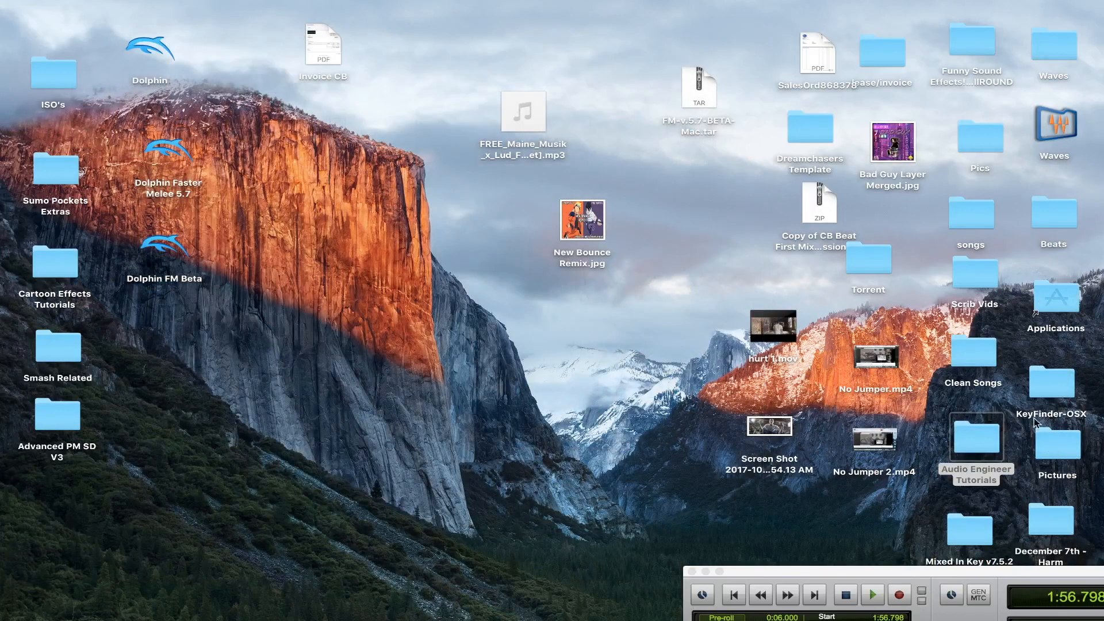
# - Launch KeyFinder from the KeyFinder-OSX desktop folder, close the folder window and dismiss the update notice
pyautogui.doubleClick(1043, 391)
pyautogui.doubleClick(628, 288)
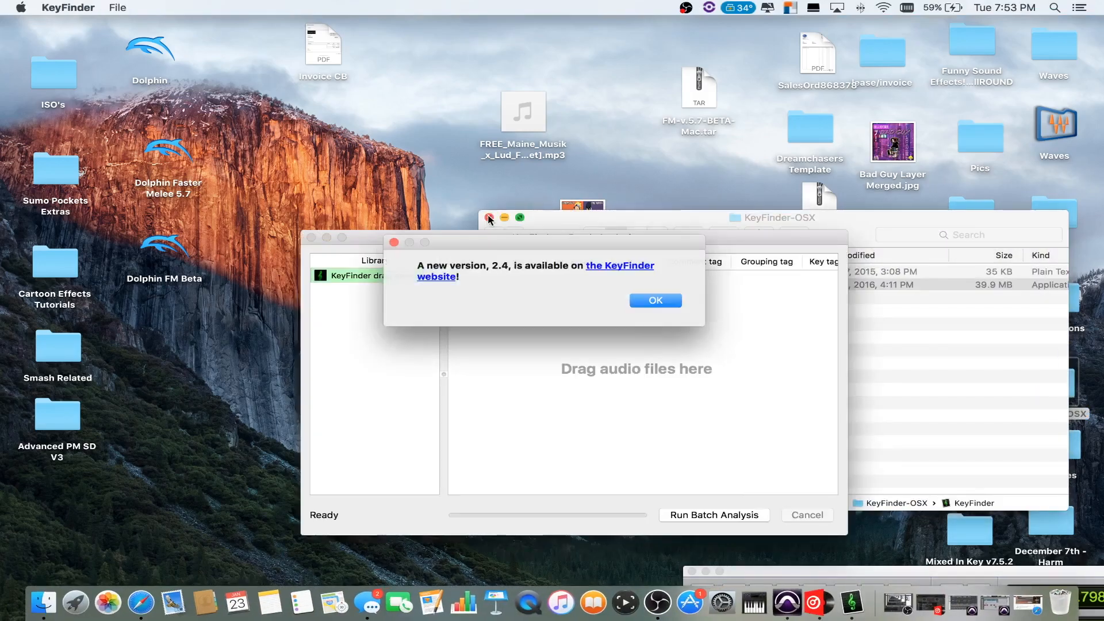
pyautogui.click(490, 218)
pyautogui.click(648, 299)
# - Open Mixed In Key 7, close the leftover Finder window and arrange the Mixed In Key and KeyFinder windows to show both
pyautogui.moveTo(448, 233); pyautogui.dragTo(454, 180)
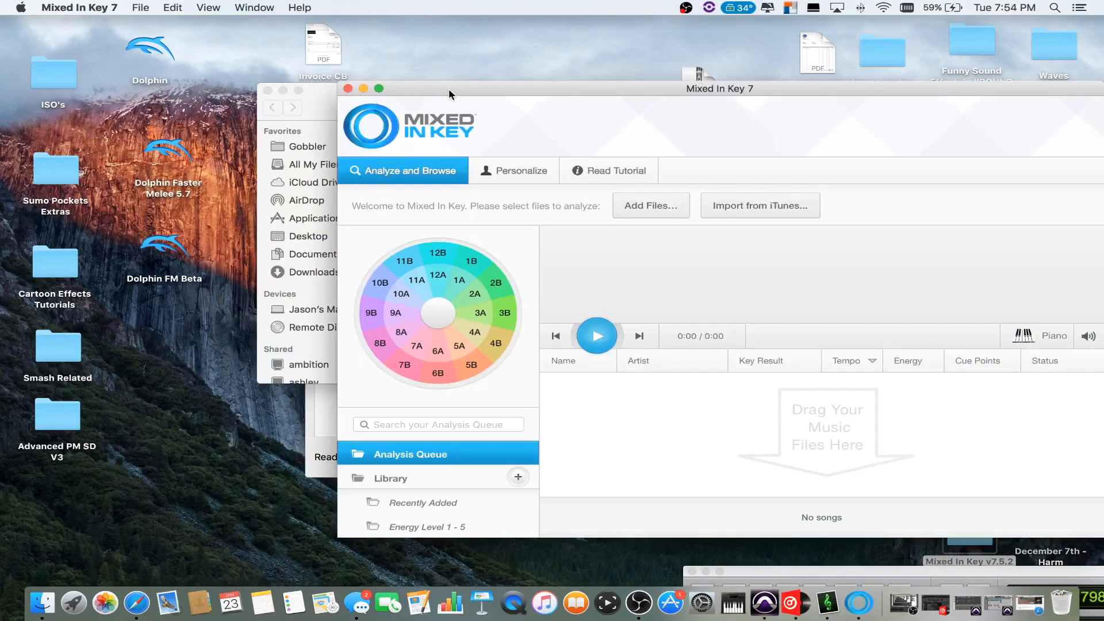
pyautogui.moveTo(448, 89); pyautogui.dragTo(406, 79)
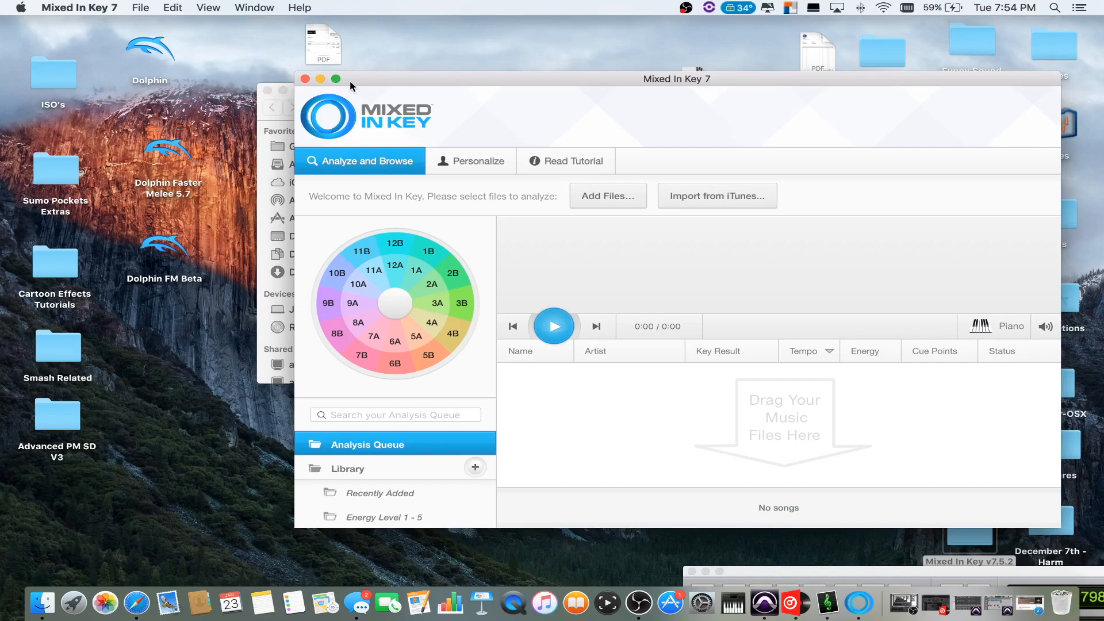
pyautogui.moveTo(350, 81); pyautogui.dragTo(353, 40)
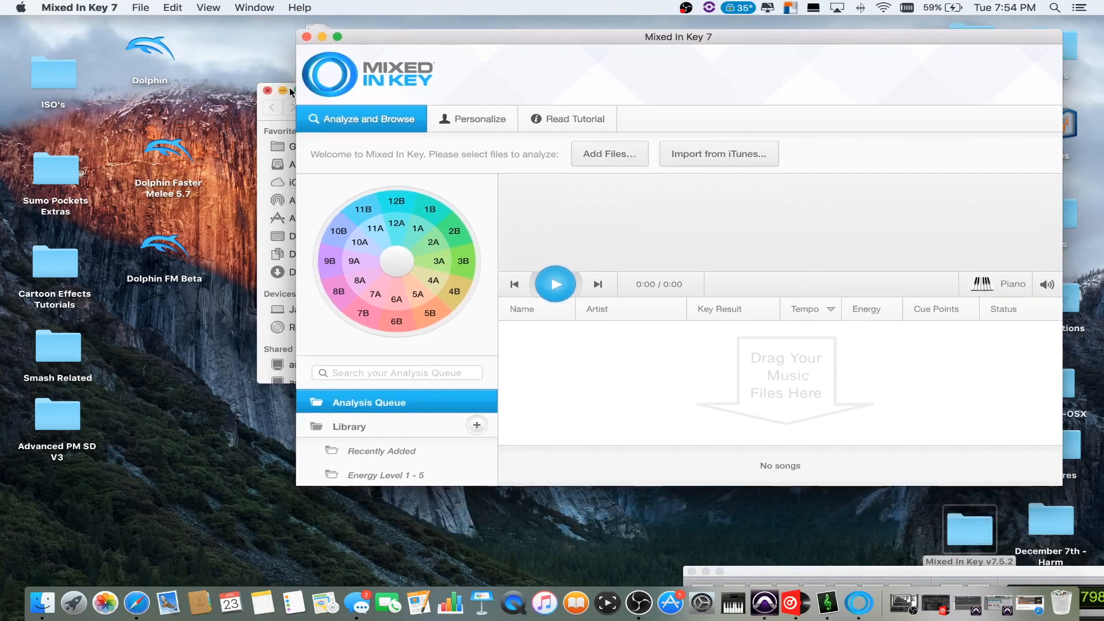
pyautogui.click(268, 90)
pyautogui.moveTo(453, 35); pyautogui.dragTo(292, 32)
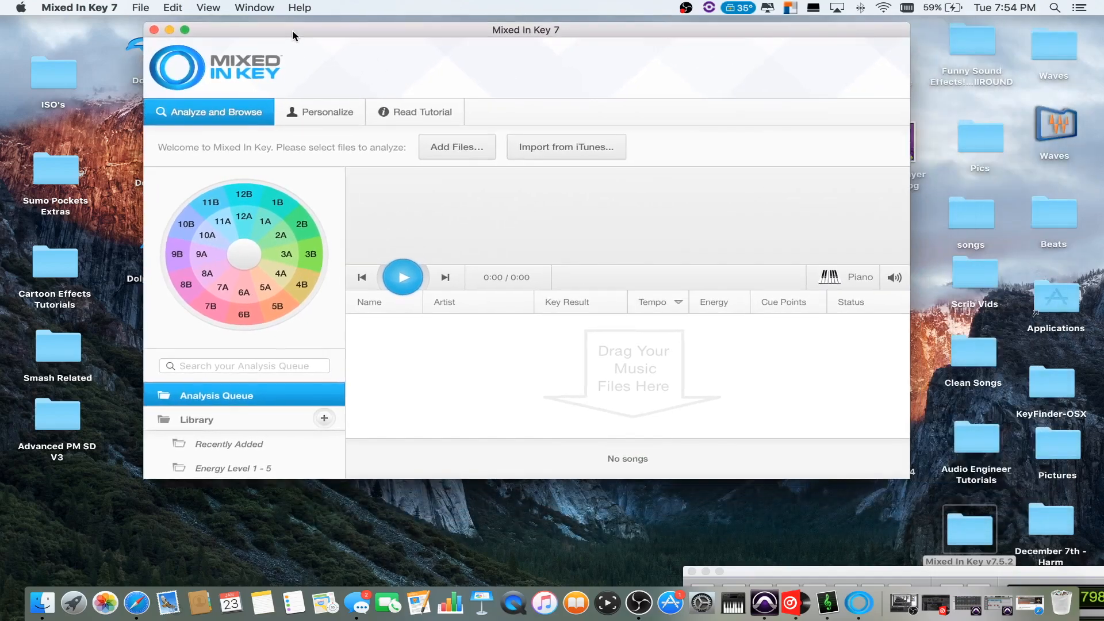
pyautogui.moveTo(525, 31); pyautogui.dragTo(402, 197)
pyautogui.moveTo(643, 176); pyautogui.dragTo(660, 70)
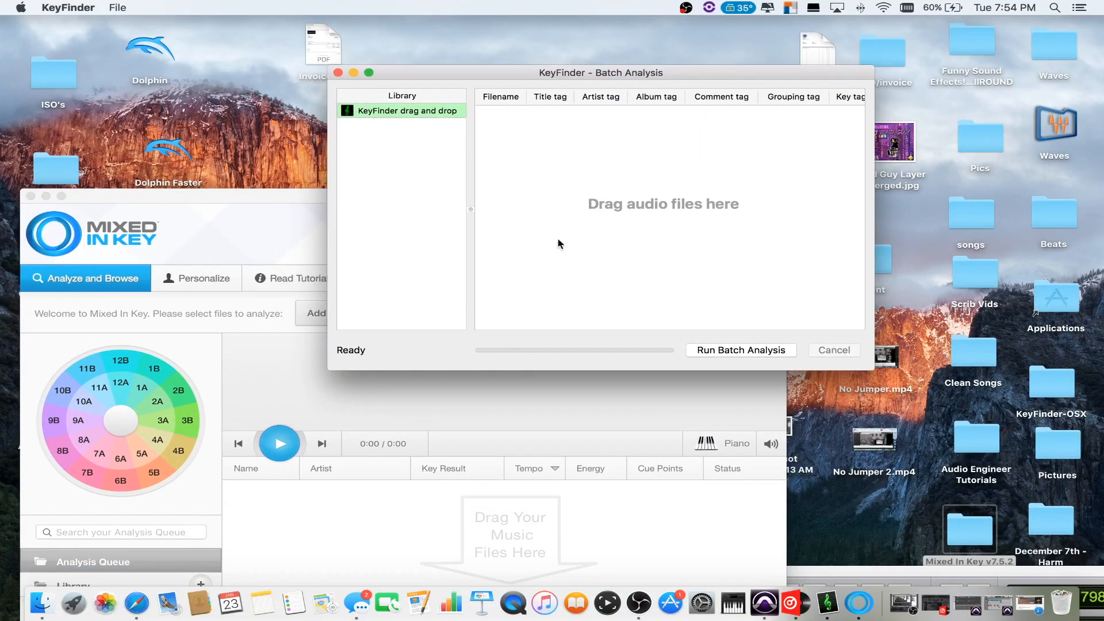
# - Bring VirtualDJ back up and load the beat "5AM [Full Beat]" onto deck A
pyautogui.click(934, 603)
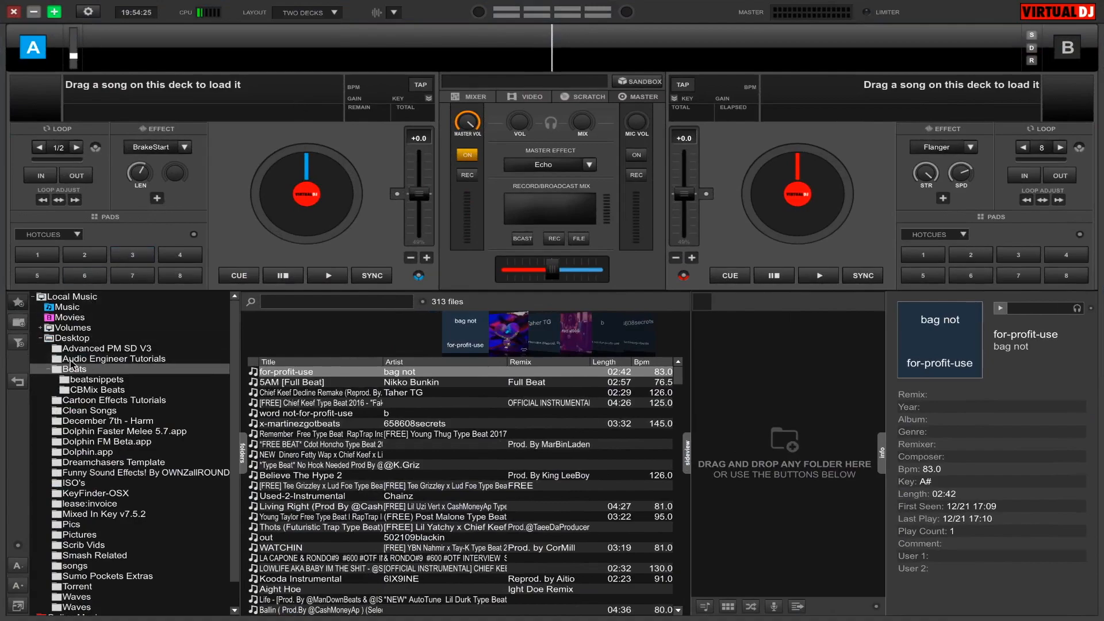
pyautogui.click(305, 394)
pyautogui.click(306, 383)
pyautogui.moveTo(307, 383); pyautogui.dragTo(171, 101)
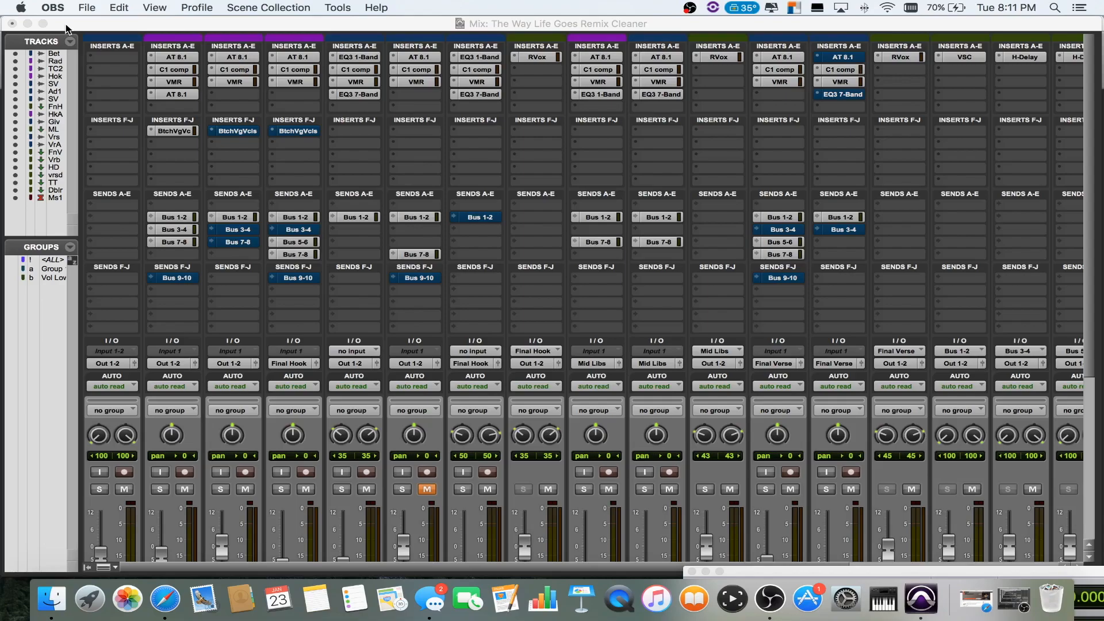
# - Look over the default Auto-Tune 8.1 in the Radio track's fourth insert slot, close it and remove that insert
pyautogui.click(174, 98)
pyautogui.click(175, 95)
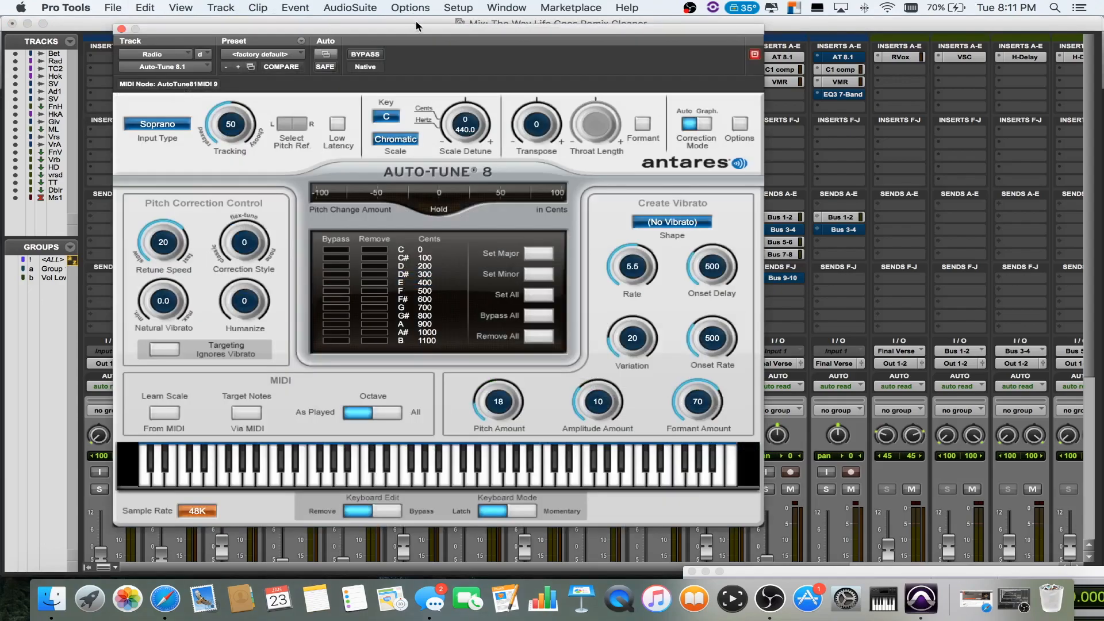
pyautogui.moveTo(410, 32); pyautogui.dragTo(401, 38)
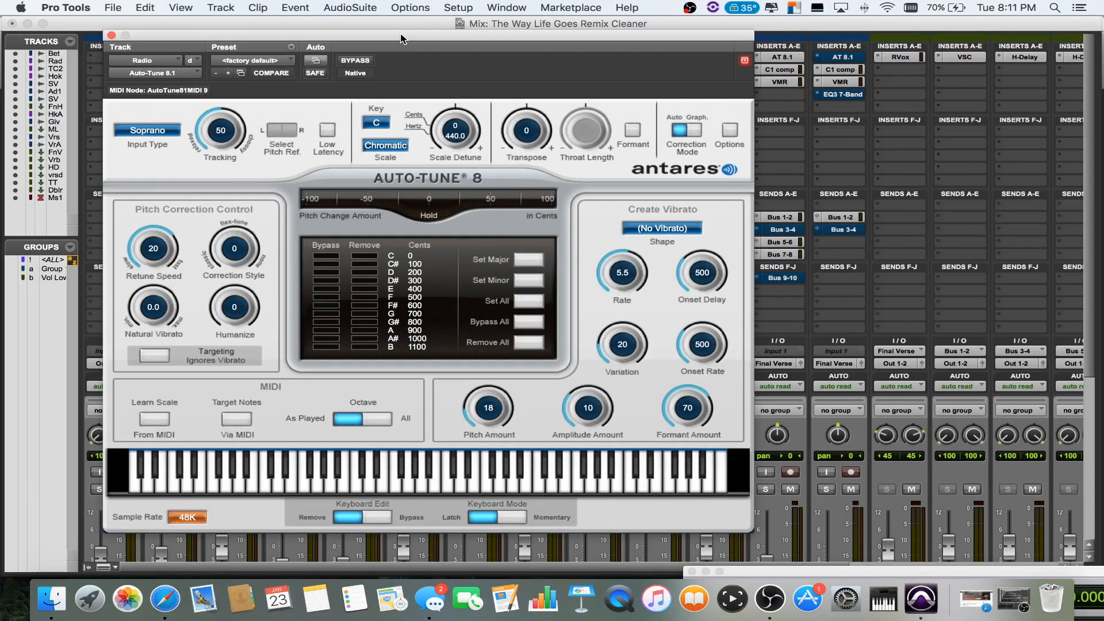
pyautogui.click(112, 35)
pyautogui.click(153, 98)
pyautogui.click(174, 78)
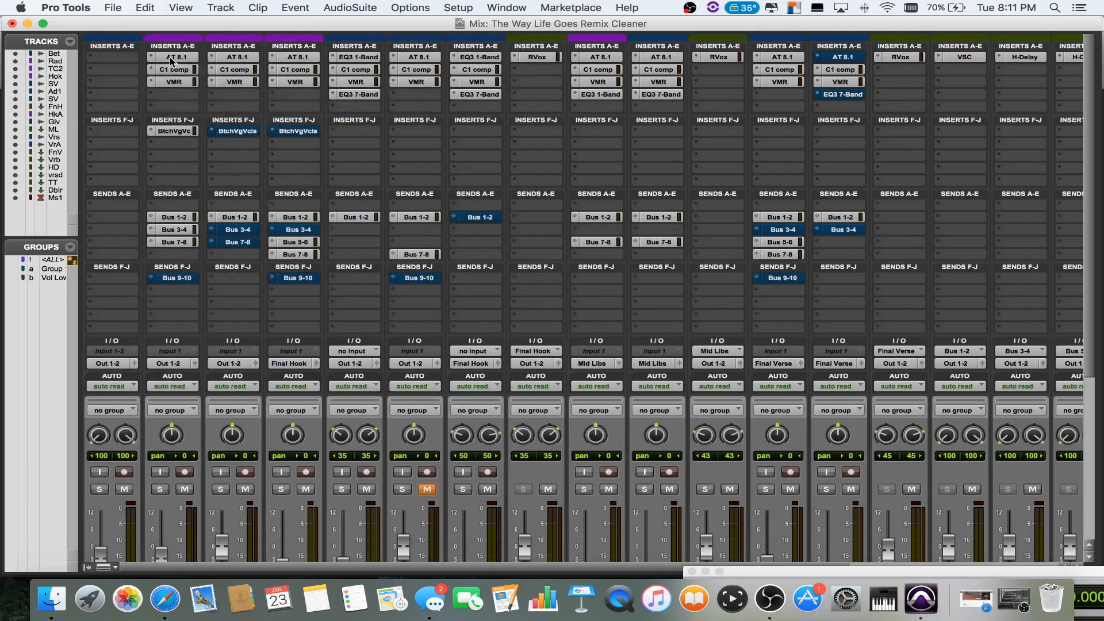
# - Open Auto-Tune 8.1 in the Radio track's first insert and choose key F#, Major scale and Alto/Tenor input type
pyautogui.click(170, 57)
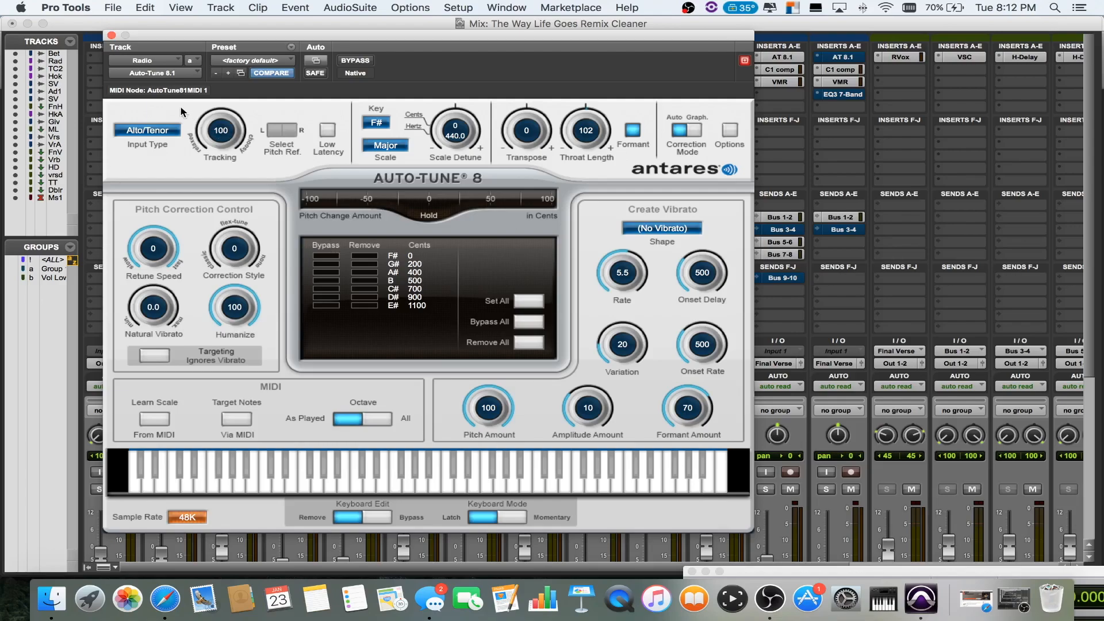
pyautogui.click(377, 124)
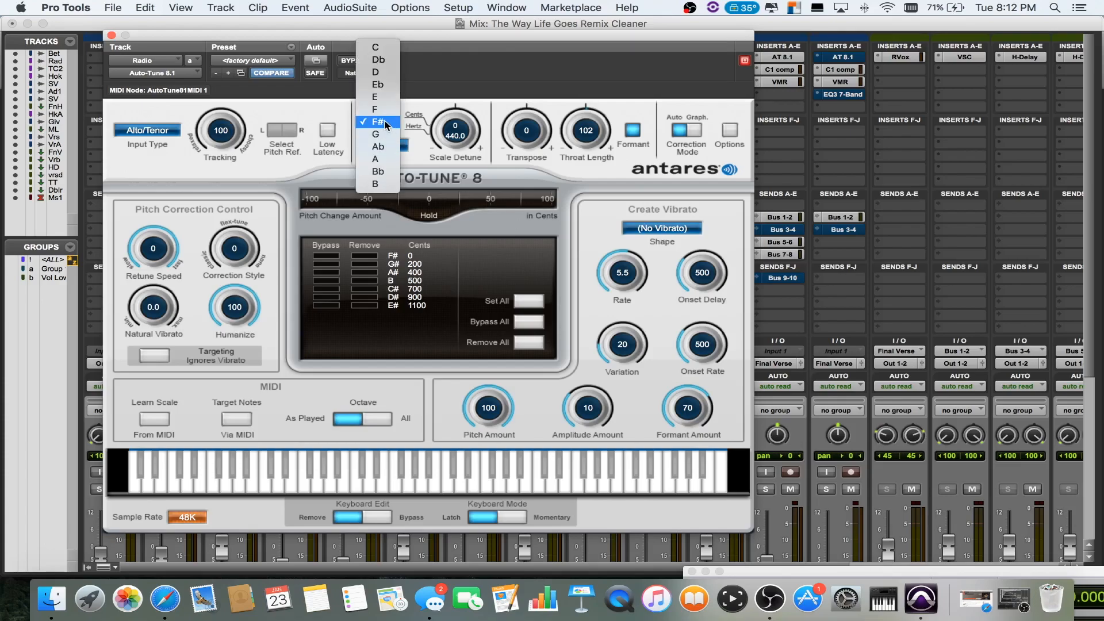
pyautogui.click(385, 123)
pyautogui.click(389, 144)
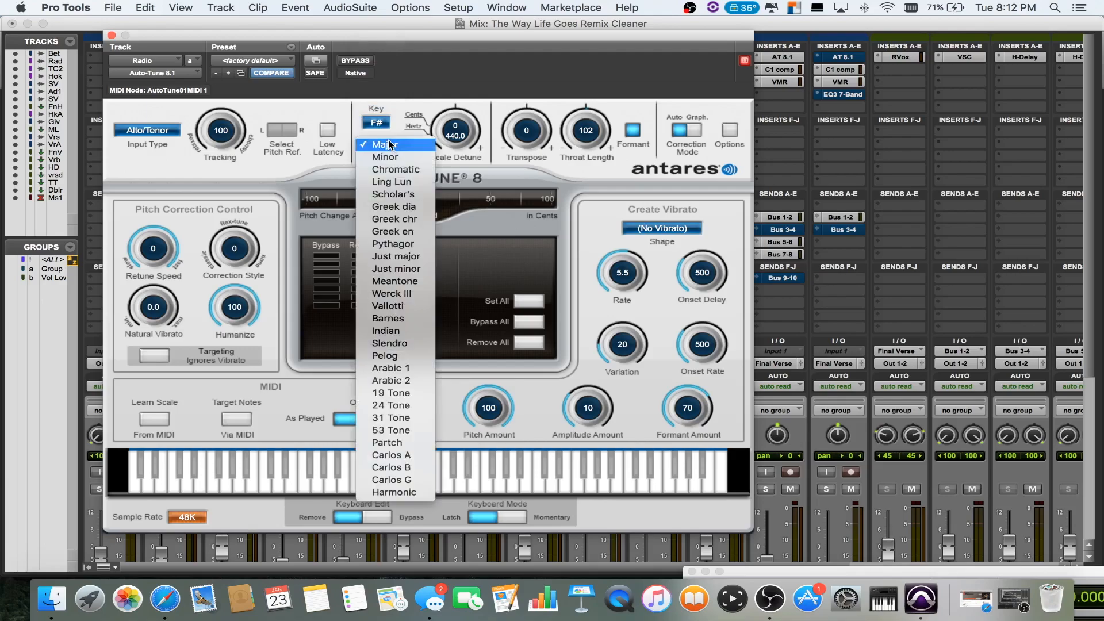
pyautogui.click(391, 145)
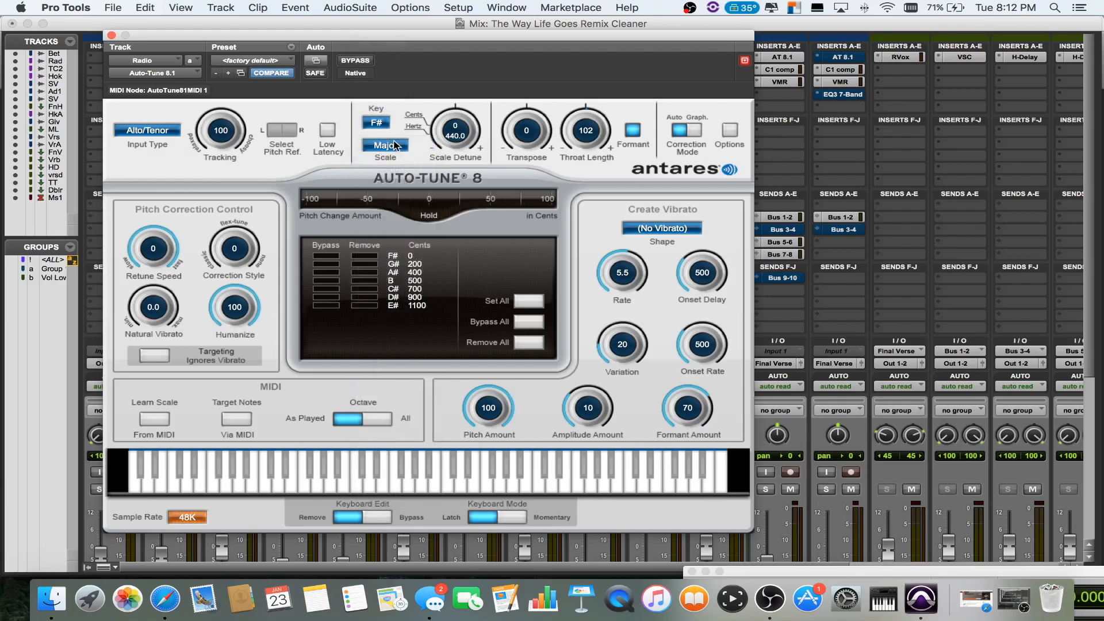
pyautogui.click(154, 130)
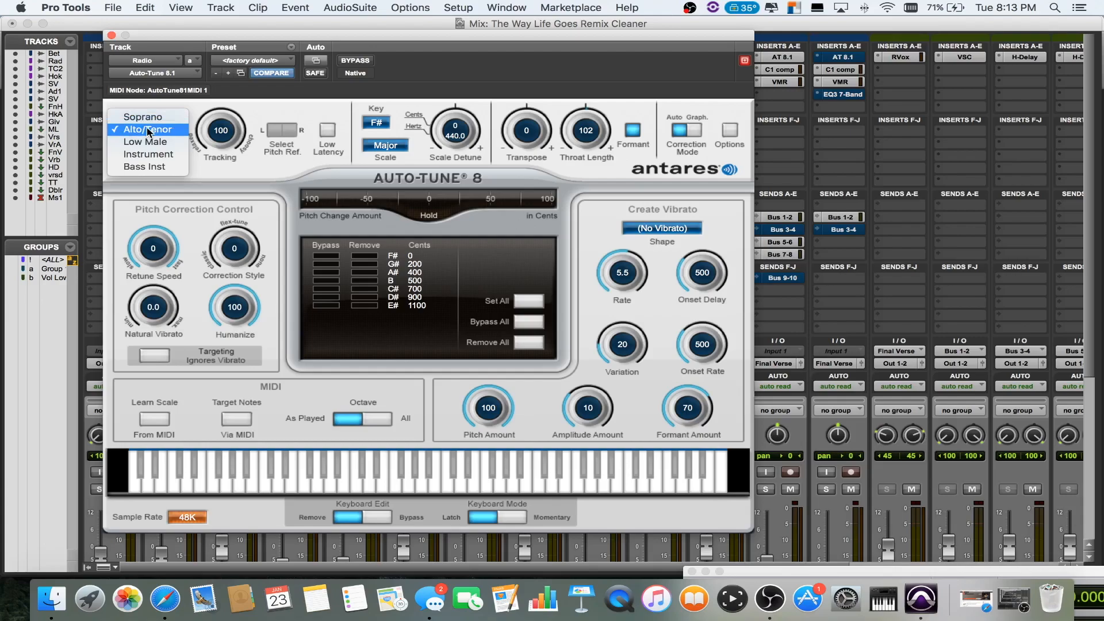
pyautogui.click(149, 129)
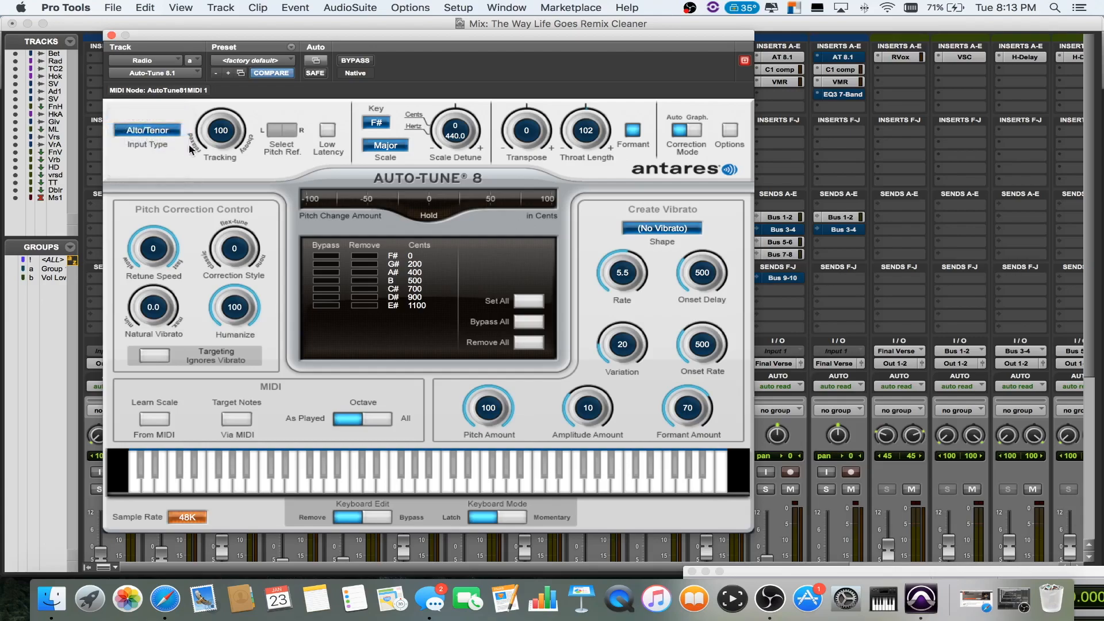
# - Try different Tracking amounts in the Radio track's Auto-Tune and return Tracking to 100
pyautogui.keyDown('alt'); pyautogui.click(223, 134); pyautogui.keyUp('alt')
pyautogui.moveTo(225, 135); pyautogui.dragTo(229, 116)
pyautogui.moveTo(222, 120); pyautogui.dragTo(220, 136)
pyautogui.moveTo(217, 131); pyautogui.dragTo(222, 139)
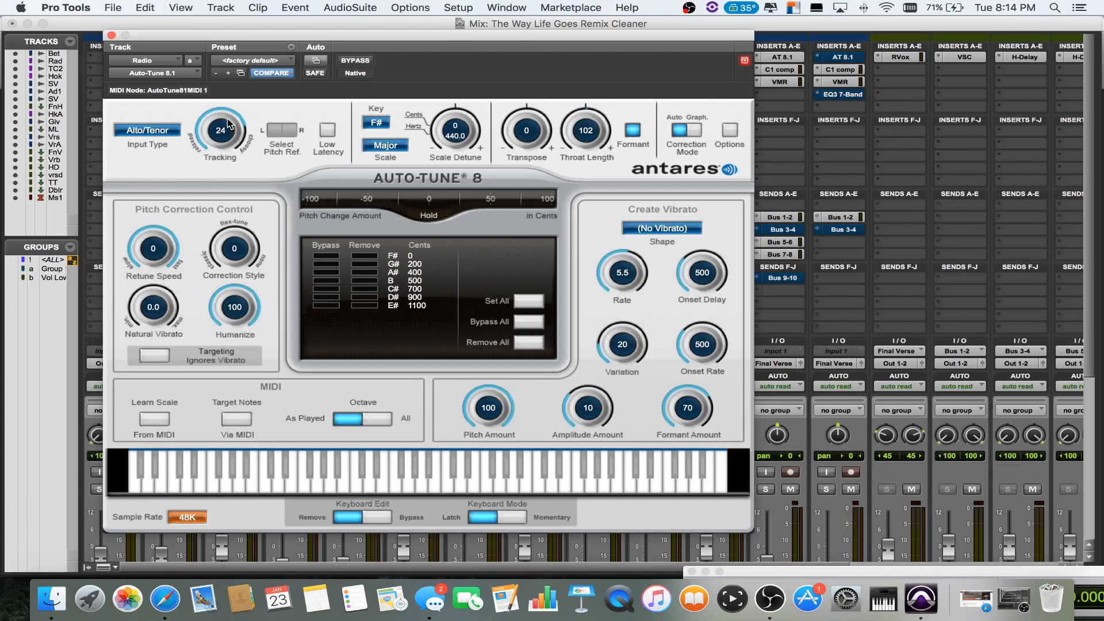
pyautogui.moveTo(219, 152); pyautogui.dragTo(222, 184)
# - Try different Retune Speed and Humanize amounts, returning Retune Speed to 0 and Humanize to 100
pyautogui.moveTo(176, 260); pyautogui.dragTo(164, 262)
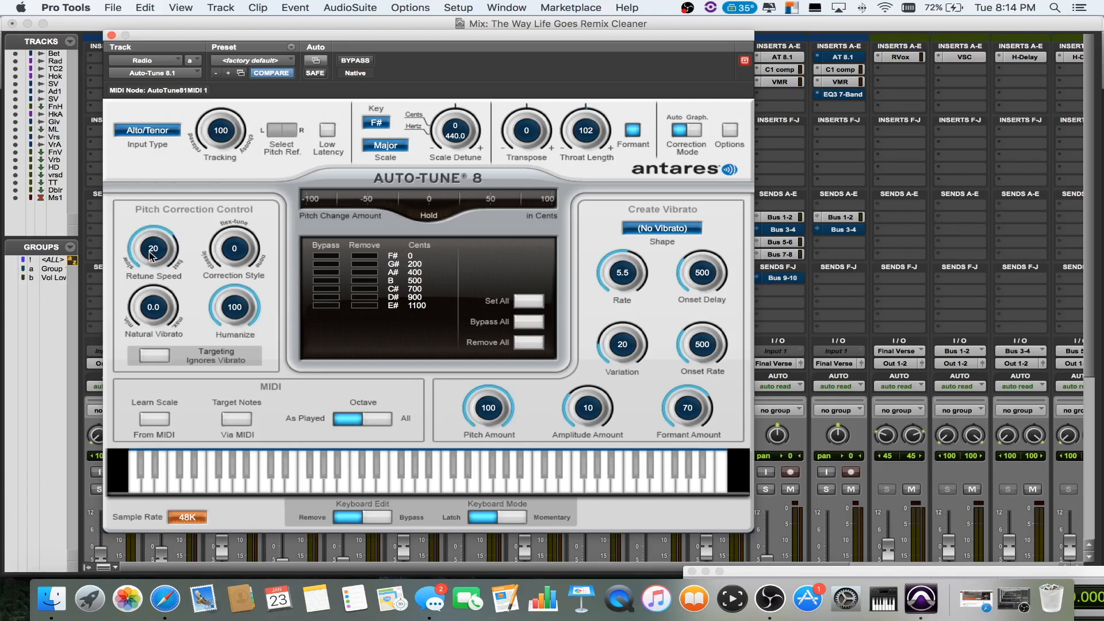
pyautogui.moveTo(152, 256); pyautogui.dragTo(149, 286)
pyautogui.keyDown('alt'); pyautogui.click(158, 260); pyautogui.keyUp('alt')
pyautogui.moveTo(158, 260); pyautogui.dragTo(175, 227)
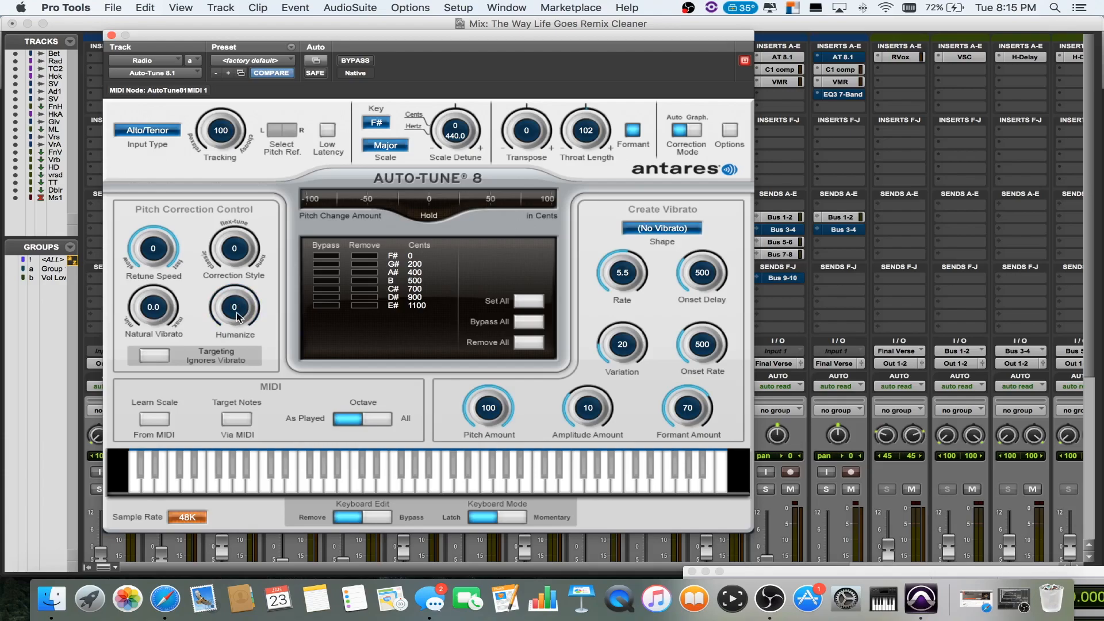
pyautogui.moveTo(236, 316); pyautogui.dragTo(240, 278)
pyautogui.moveTo(233, 312); pyautogui.dragTo(262, 187)
# - Toggle Formant and Low Latency to demonstrate them, adjust the Throat Length and close the Radio track's Auto-Tune
pyautogui.click(627, 130)
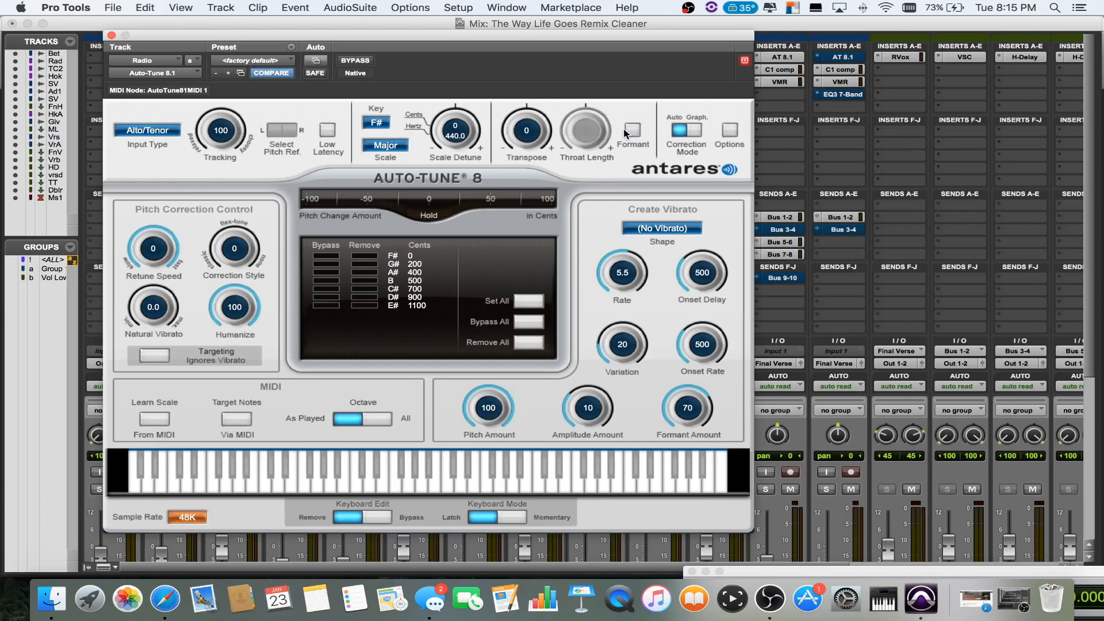
pyautogui.click(634, 130)
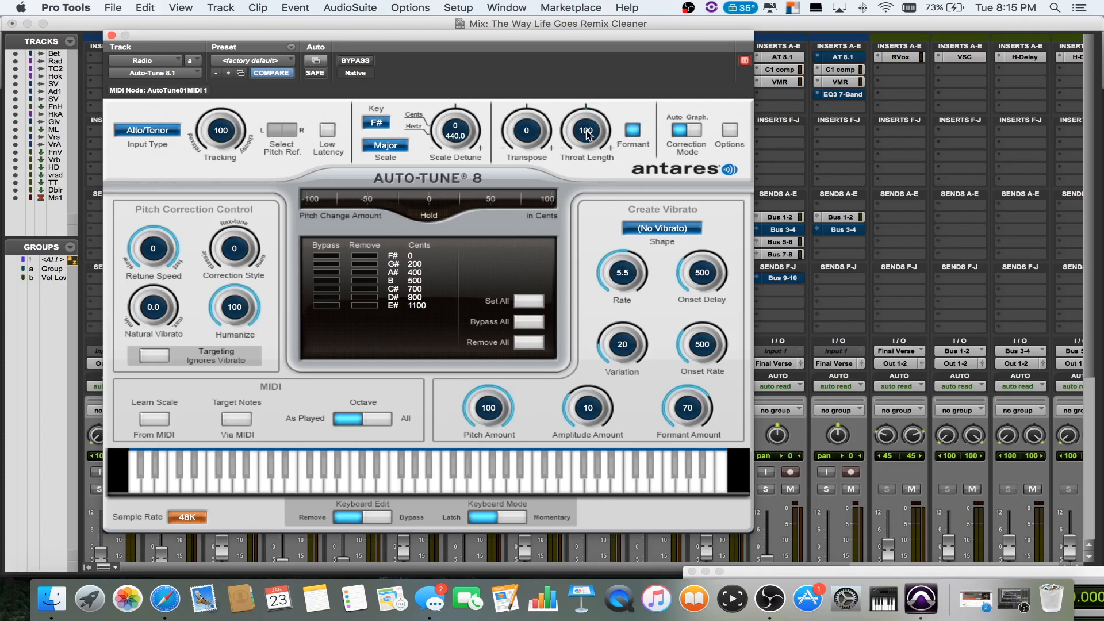
pyautogui.scroll(2, 587, 134)
pyautogui.click(327, 131)
pyautogui.click(328, 132)
pyautogui.click(112, 36)
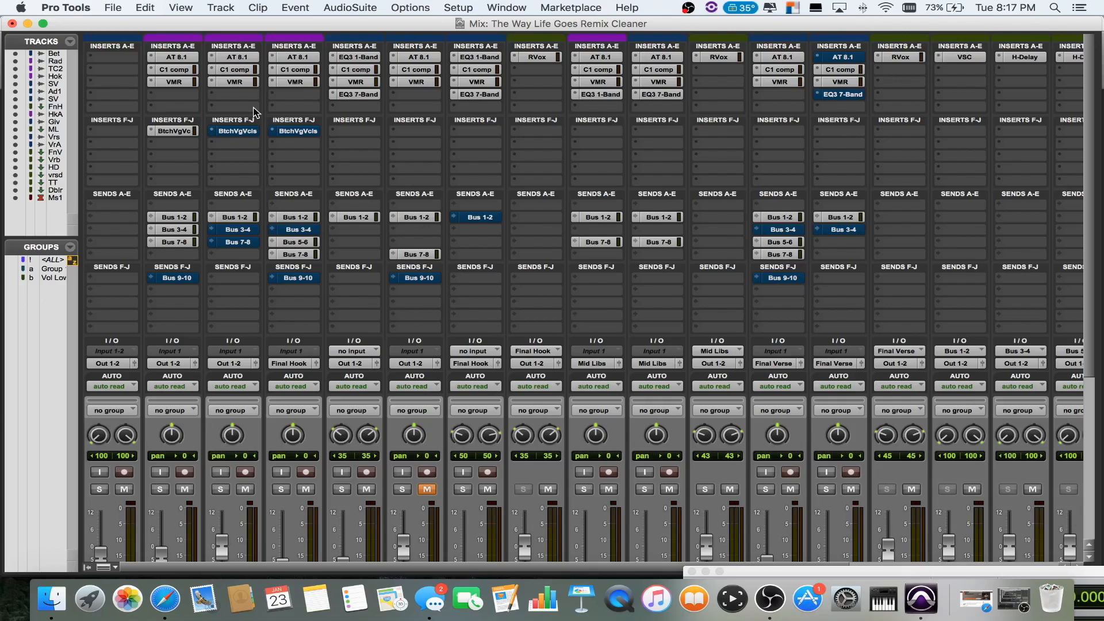
# - Show the Edit window and listen to the beat and Hook vocals from the start of the session
pyautogui.press('super+equal')
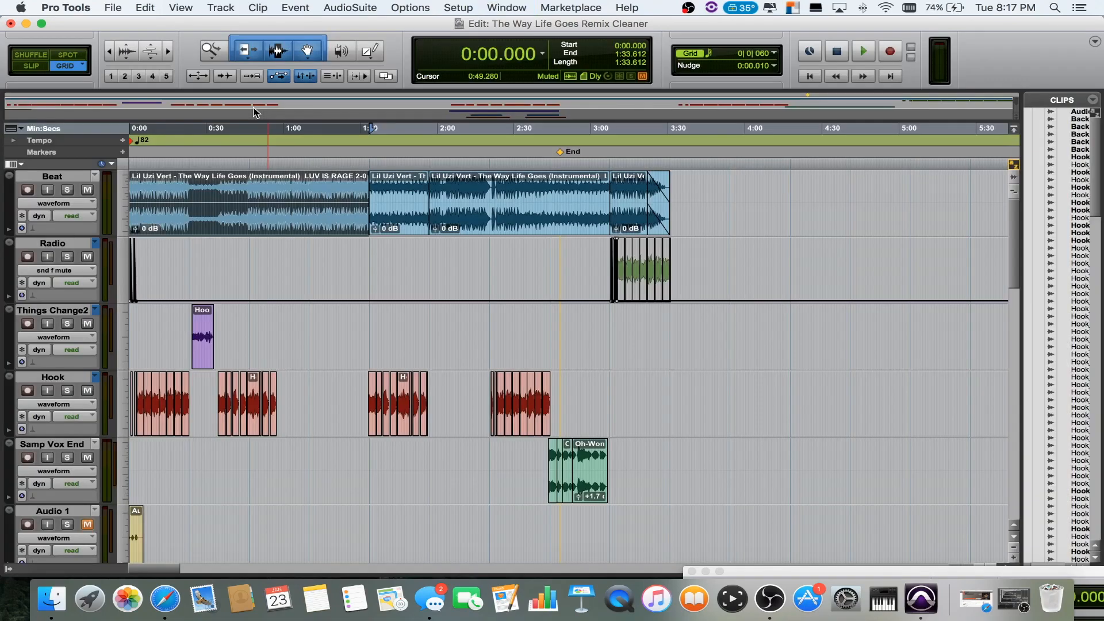
pyautogui.press('space')
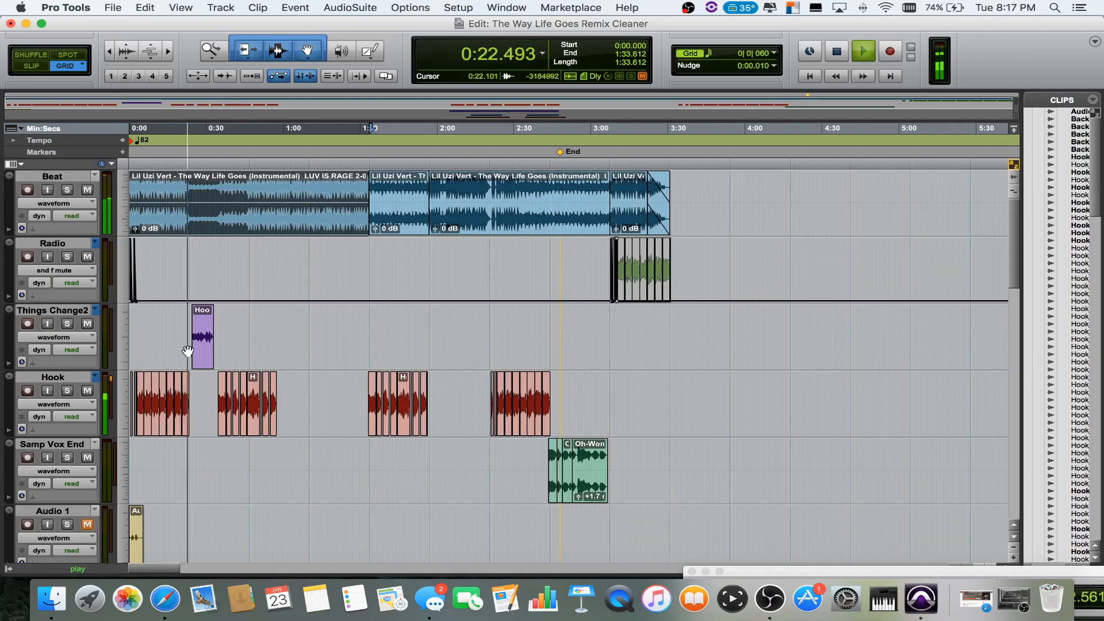
pyautogui.press('space')
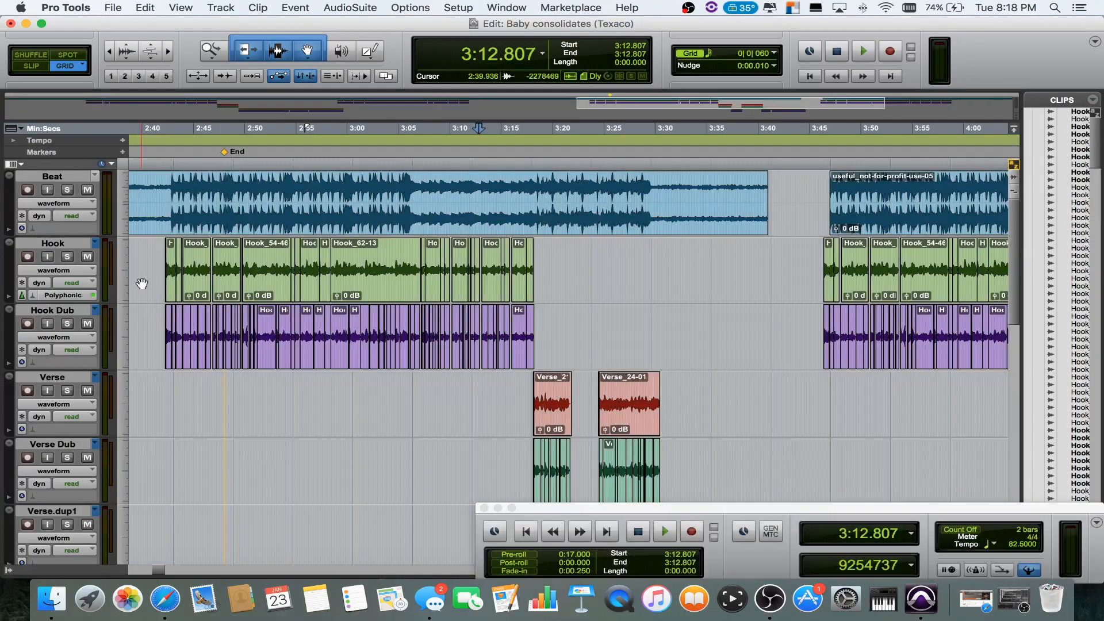
# - In the Baby consolidates session's mixer, examine the Hook track's Auto-Tune 8.1 key, scale and pitch correction settings, and close it
pyautogui.press('super+equal')
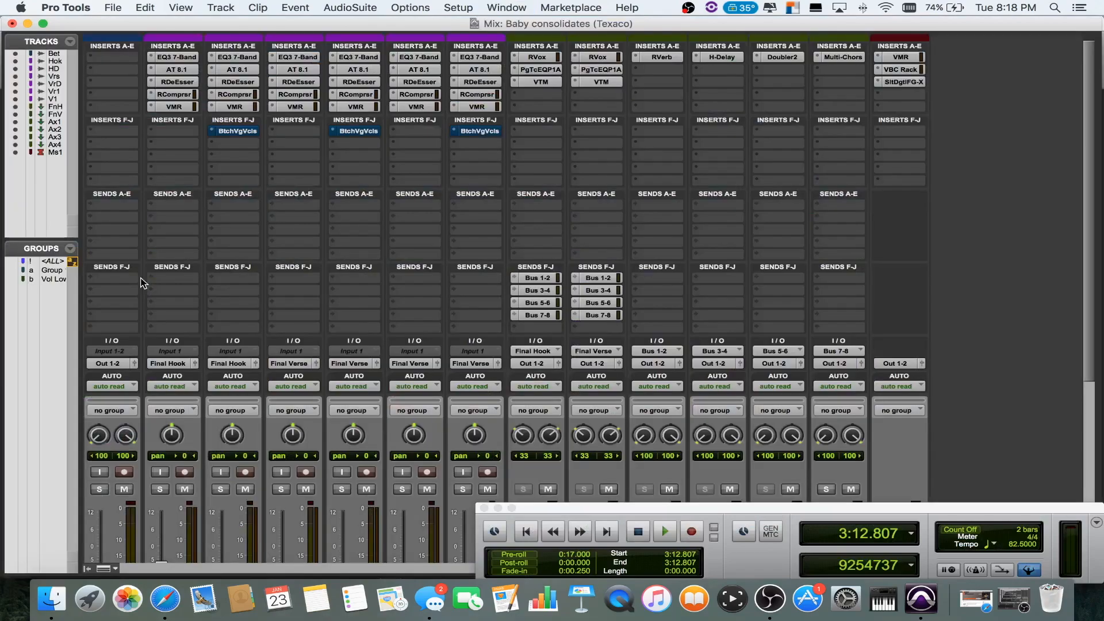
pyautogui.click(178, 70)
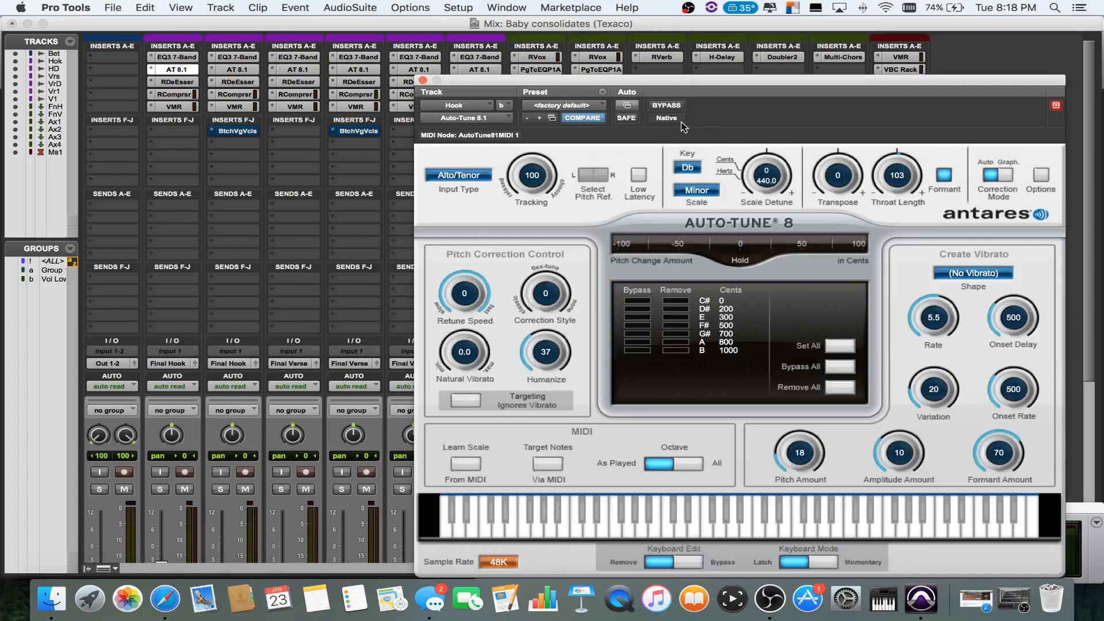
pyautogui.moveTo(672, 87); pyautogui.dragTo(601, 63)
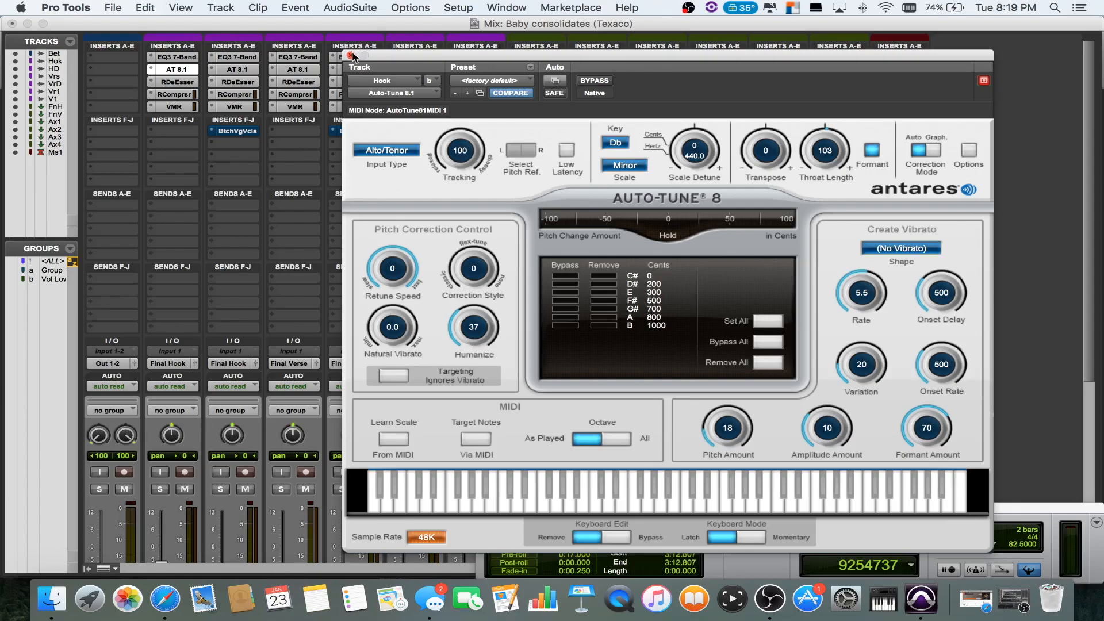
pyautogui.click(350, 55)
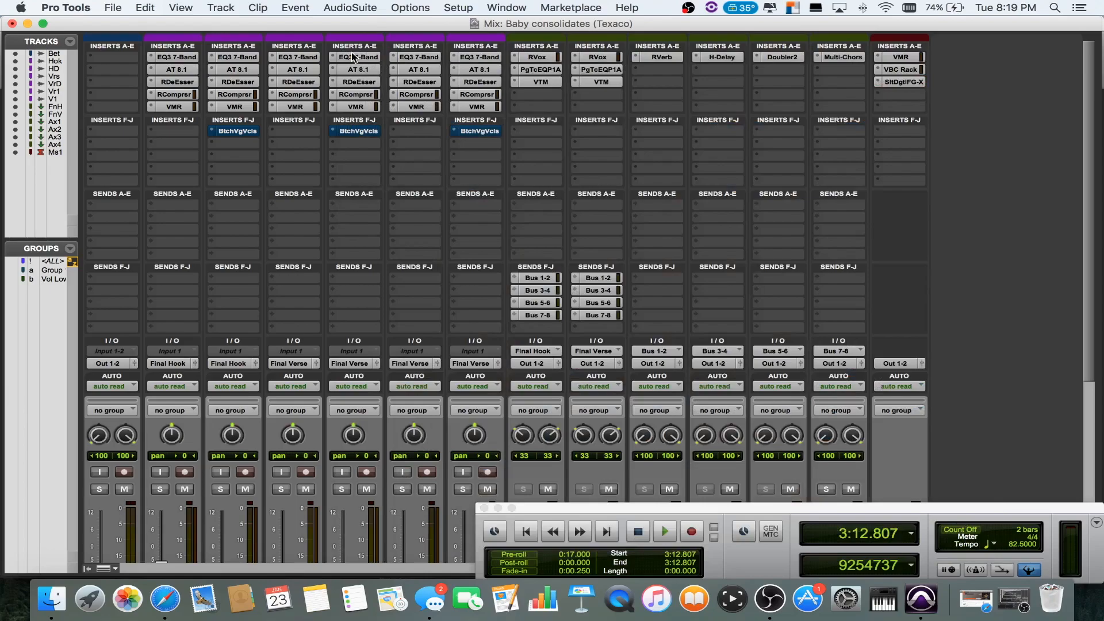
# - Return to the Edit window and listen to the tuned Hook section from about 2:40
pyautogui.press('super+equal')
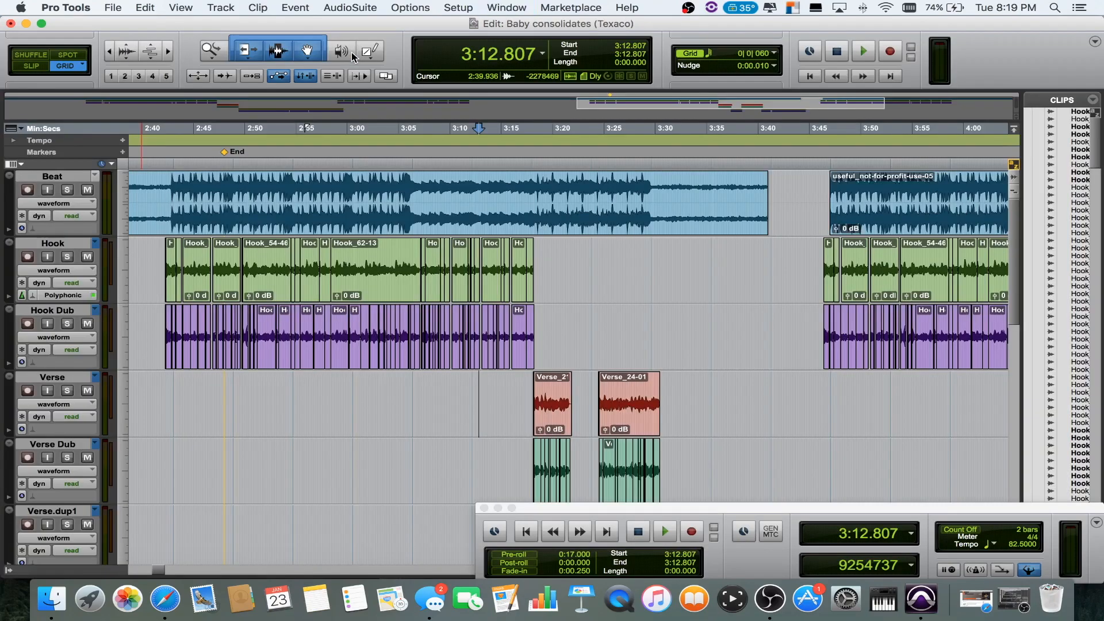
pyautogui.click(143, 244)
pyautogui.press('space')
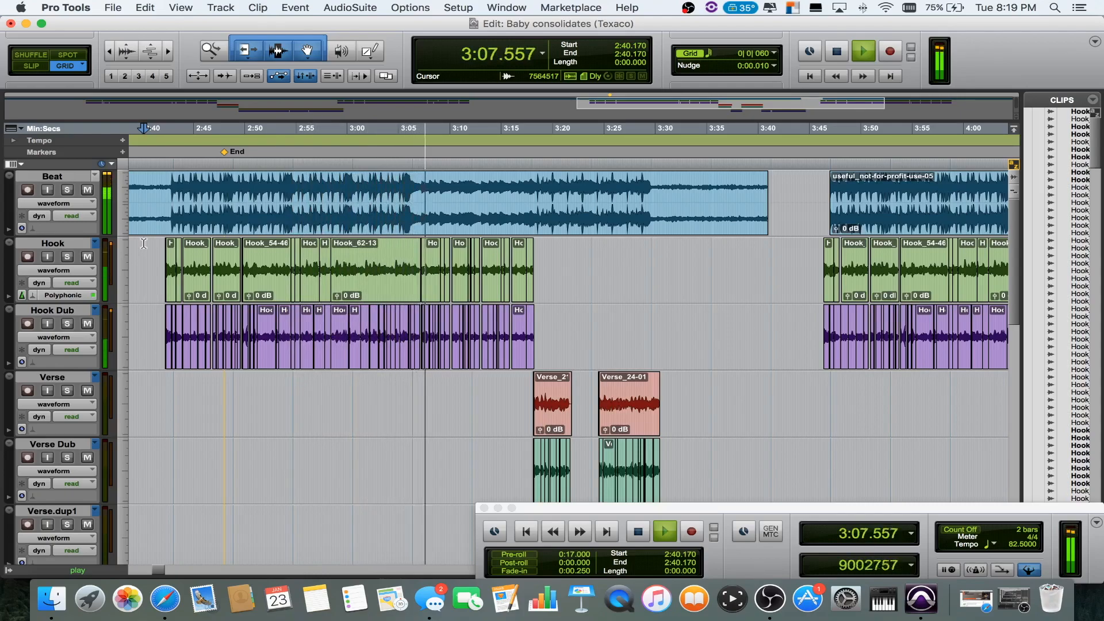
pyautogui.press('space')
# - Open the session "Things Change Louder" and look through its tracks
pyautogui.click(107, 8)
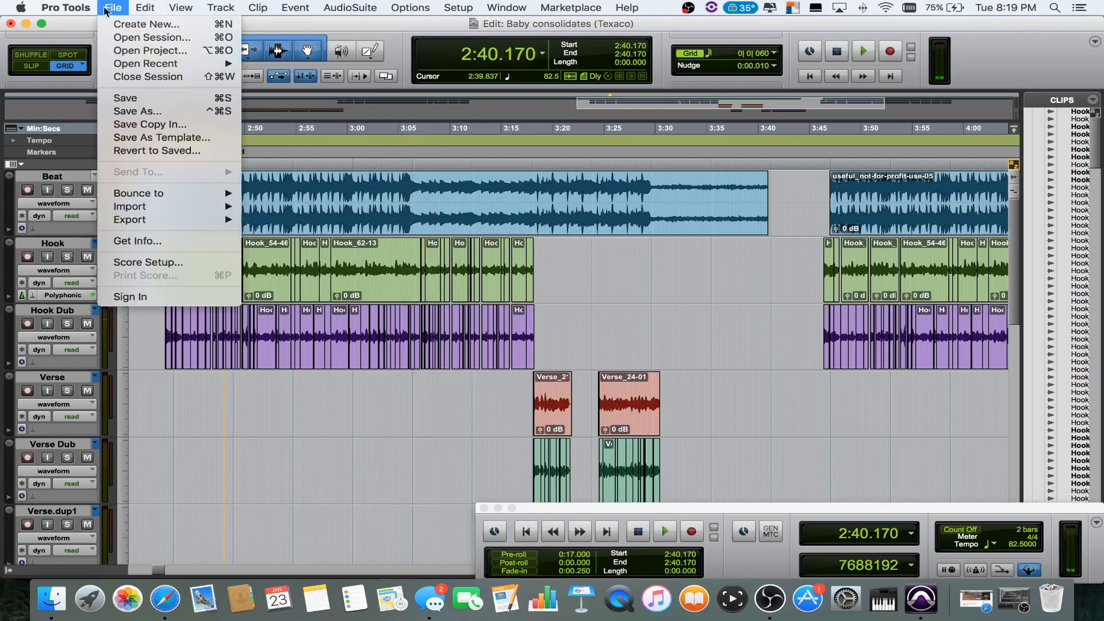
pyautogui.moveTo(120, 63)
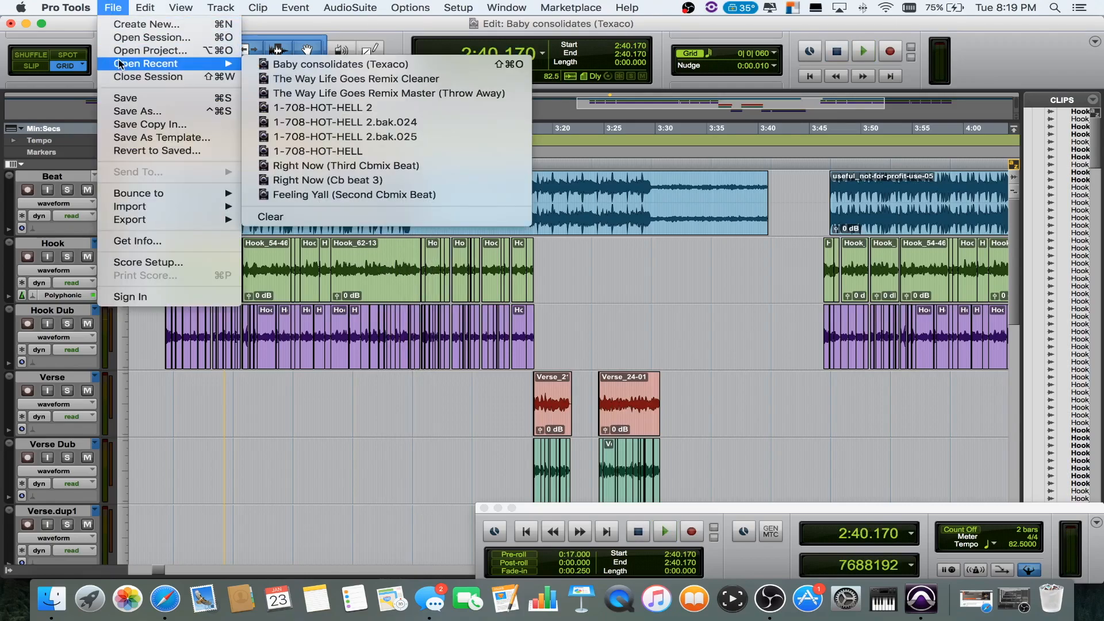
pyautogui.click(132, 37)
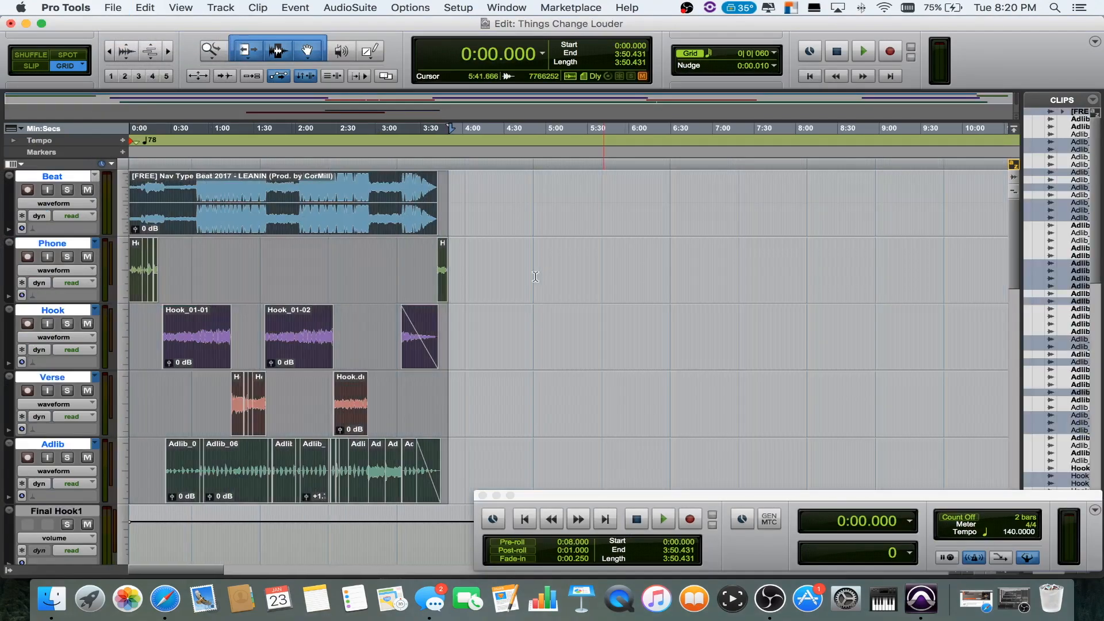
pyautogui.scroll(-5, 532, 285)
pyautogui.scroll(-5, 529, 290)
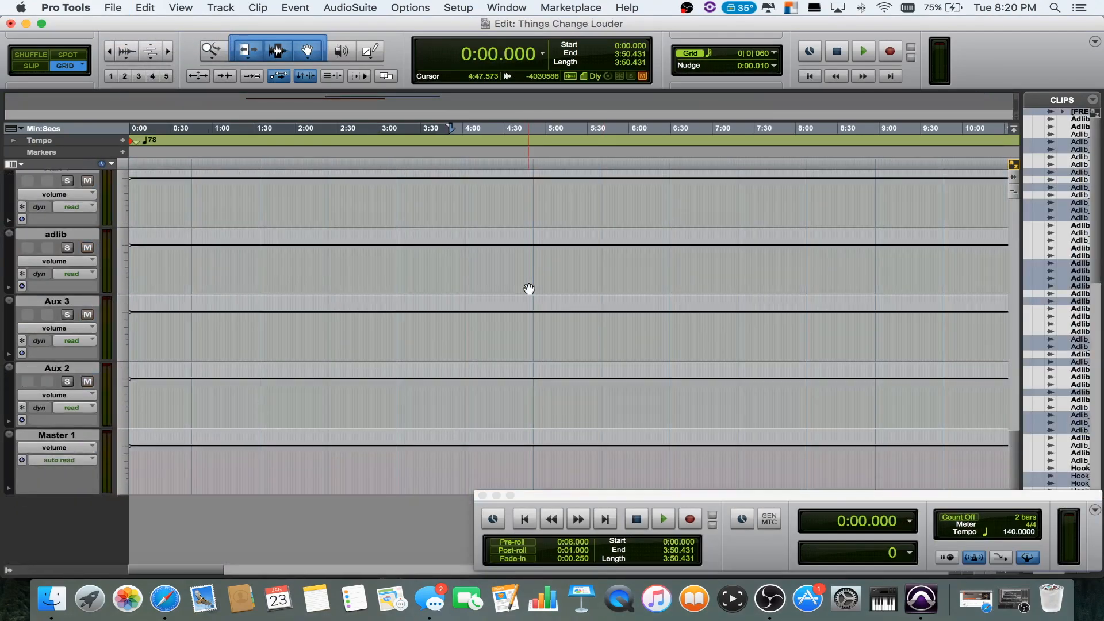
pyautogui.scroll(10, 529, 289)
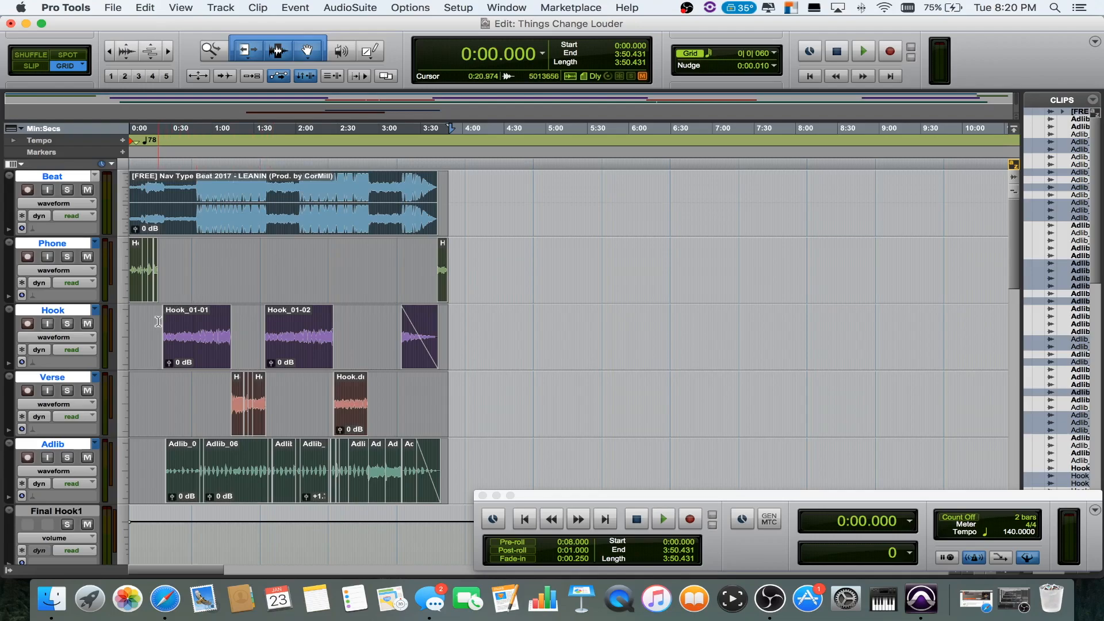
# - Examine the Hook track's Auto-Tune 8.1 settings, close it and listen to the session from the start through the first hook
pyautogui.press('super+equal')
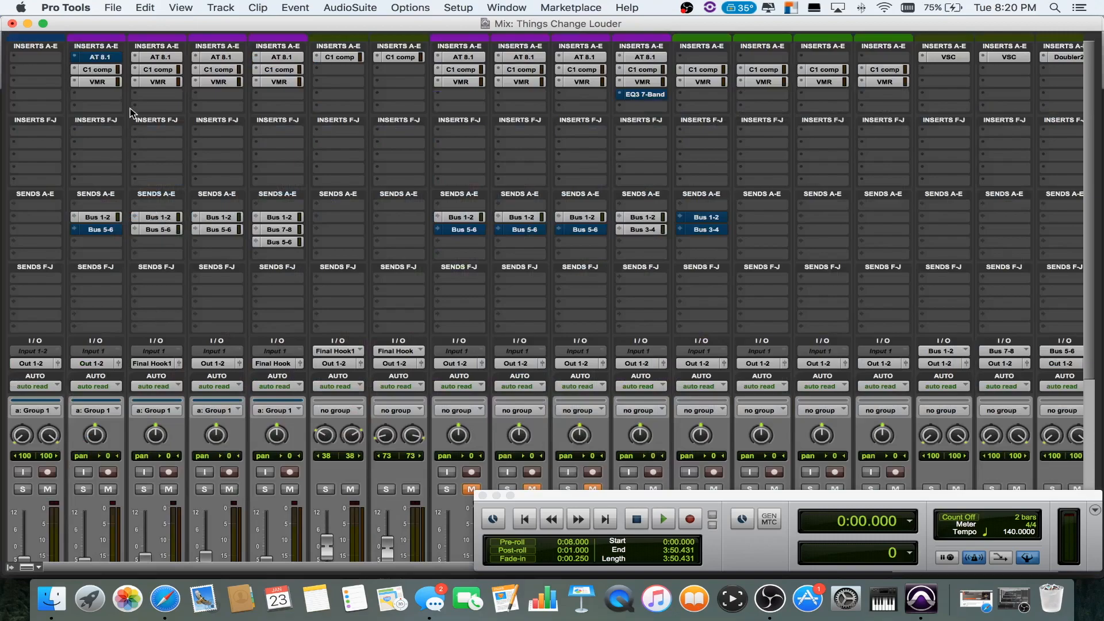
pyautogui.click(161, 57)
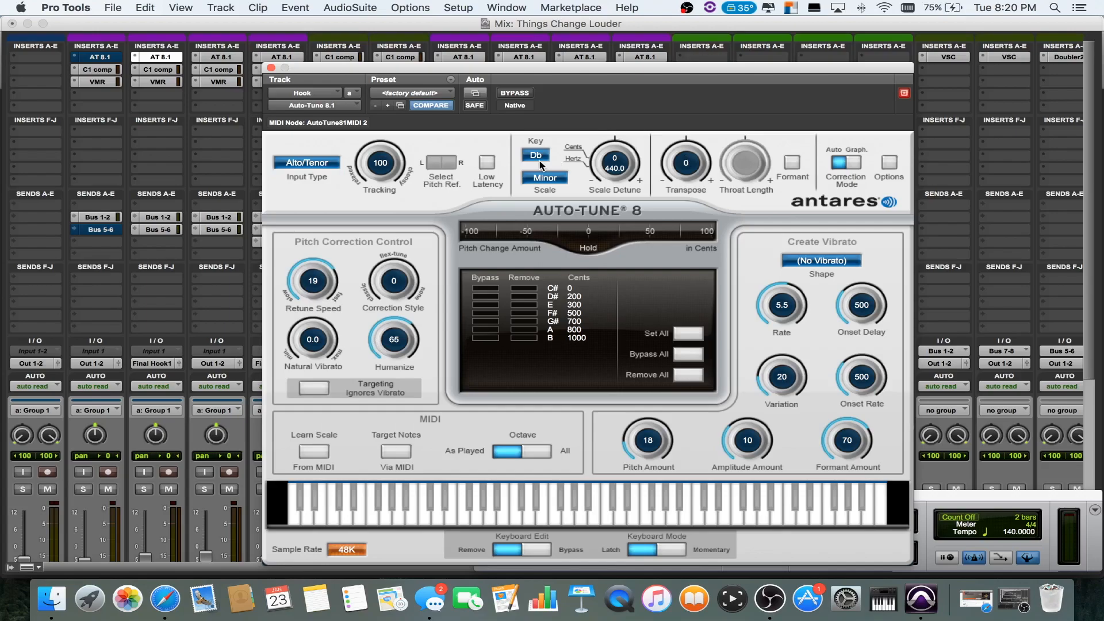
pyautogui.click(269, 67)
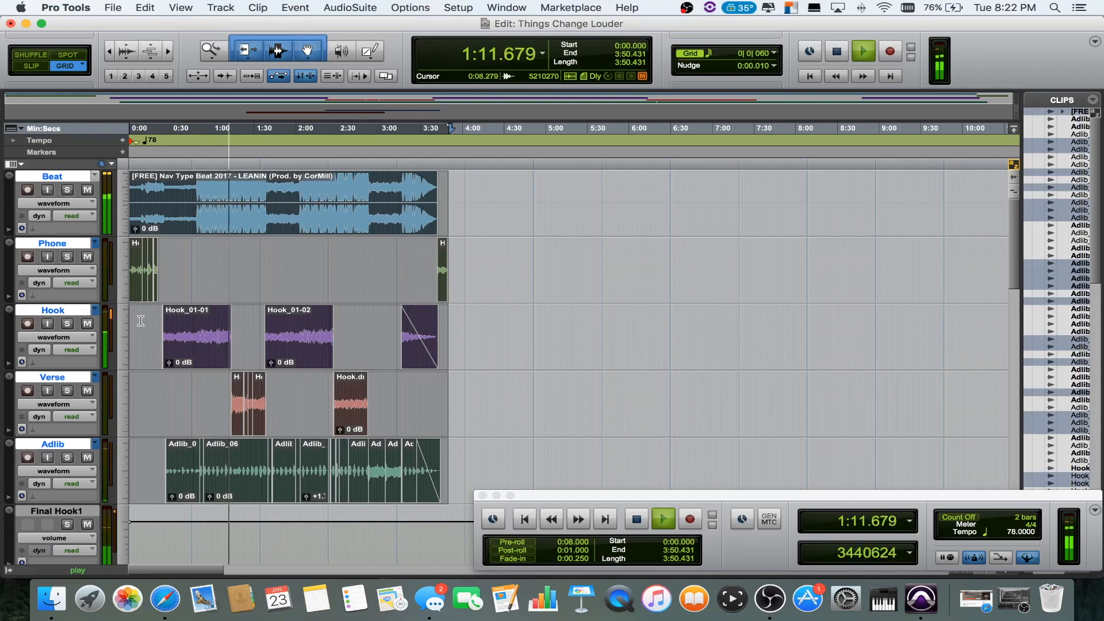
pyautogui.press('space')
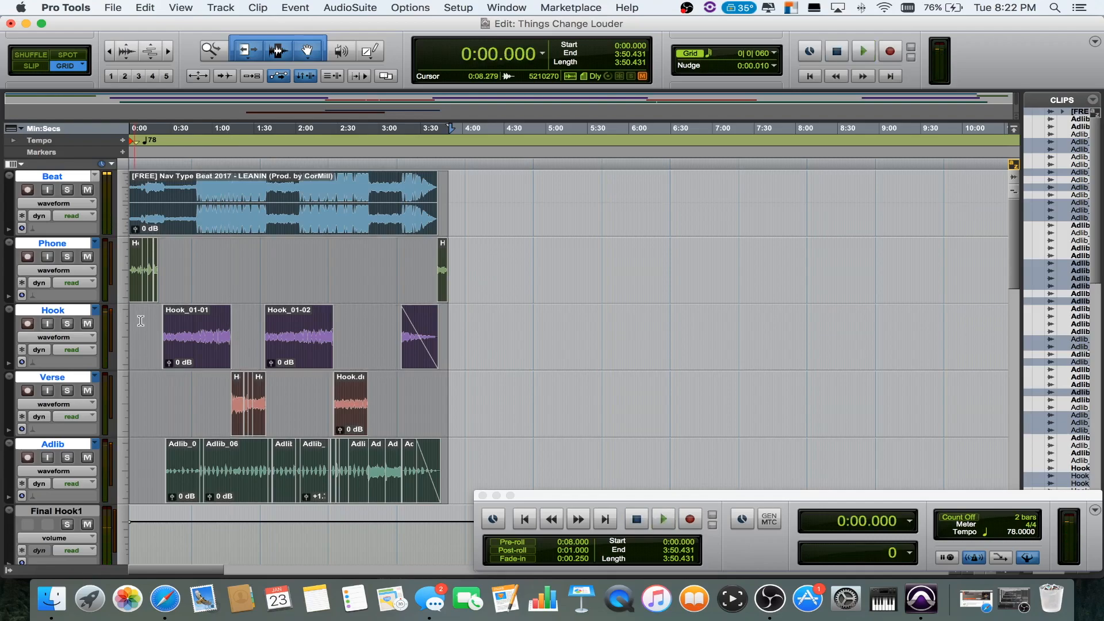